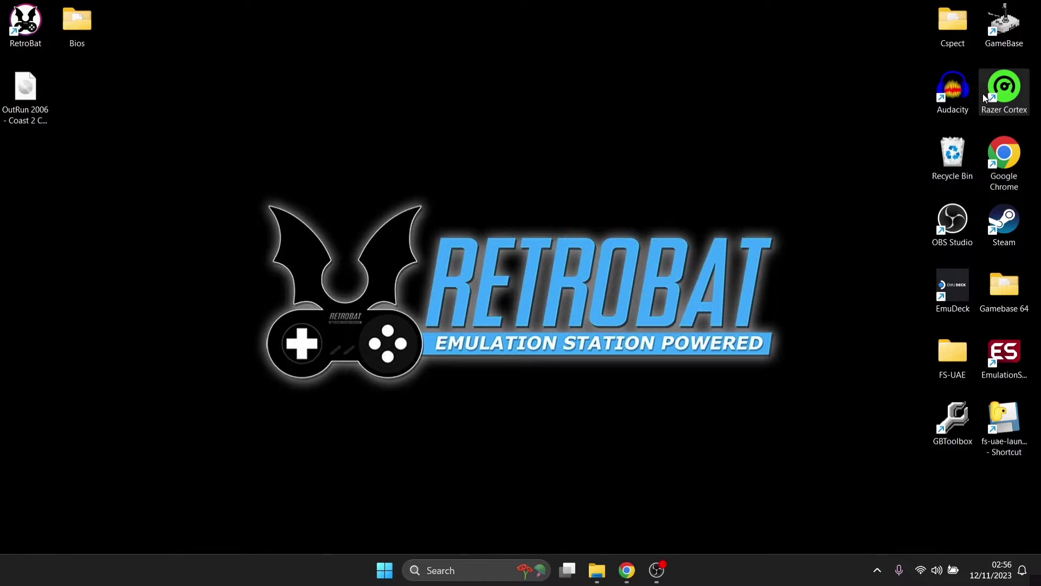
Bring up the right-click context menu of the RetroBat desktop shortcut.
right_click(26, 31)
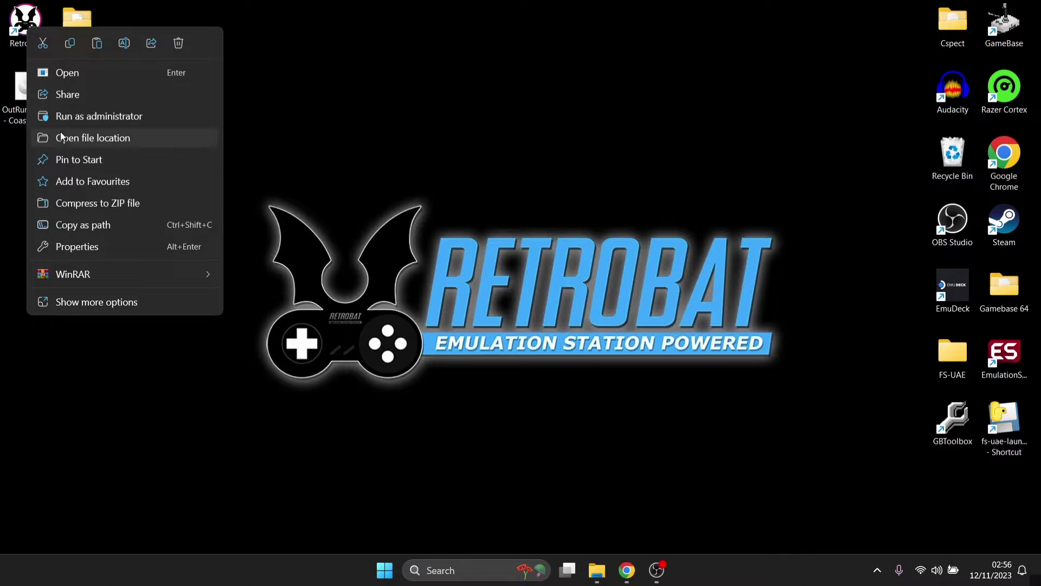
Launch BatGui.exe from the RetroBat install folder and open its System List.
left_click(93, 138)
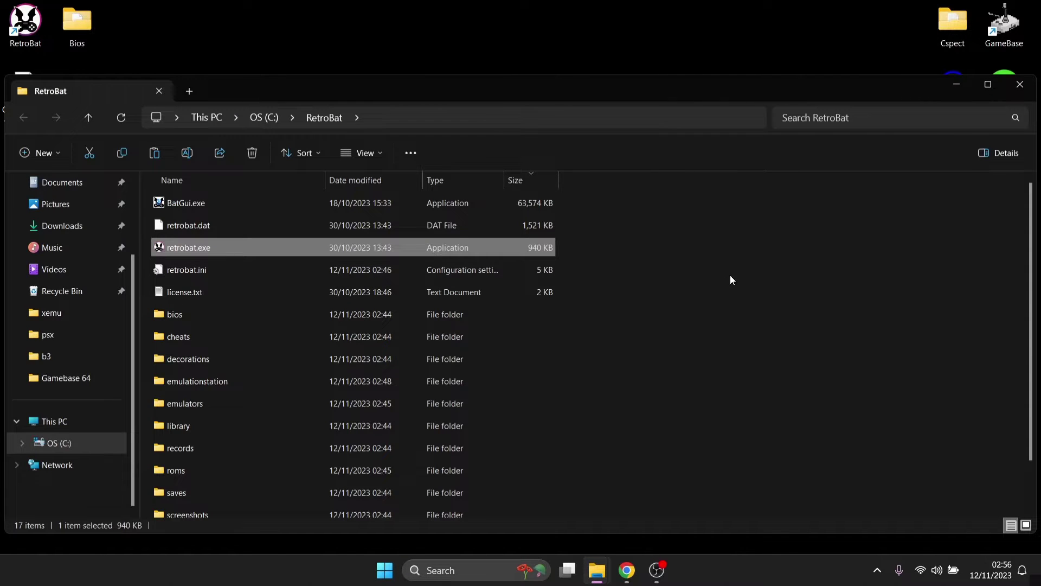
double_click(329, 201)
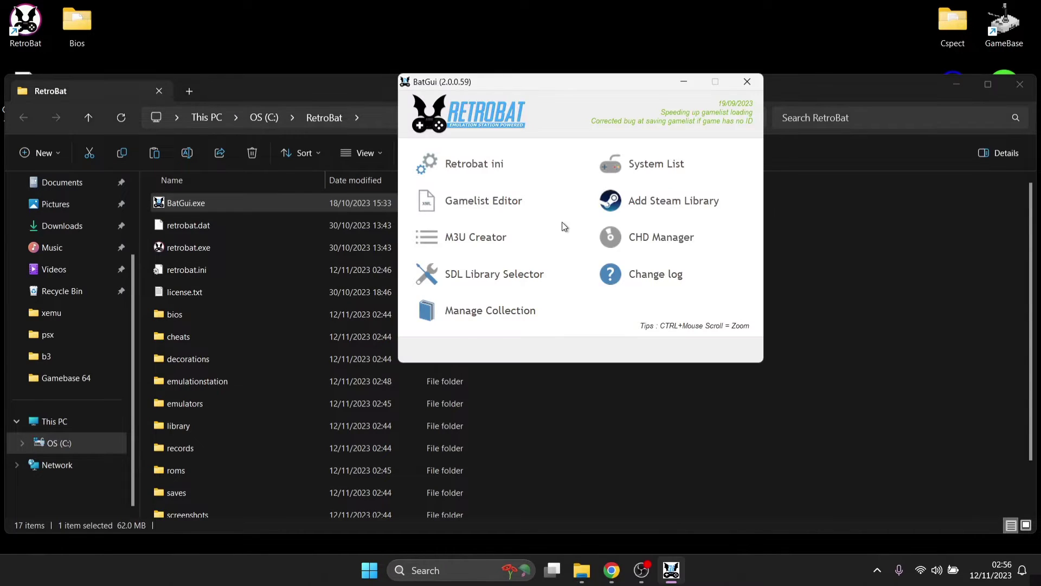
left_click(674, 166)
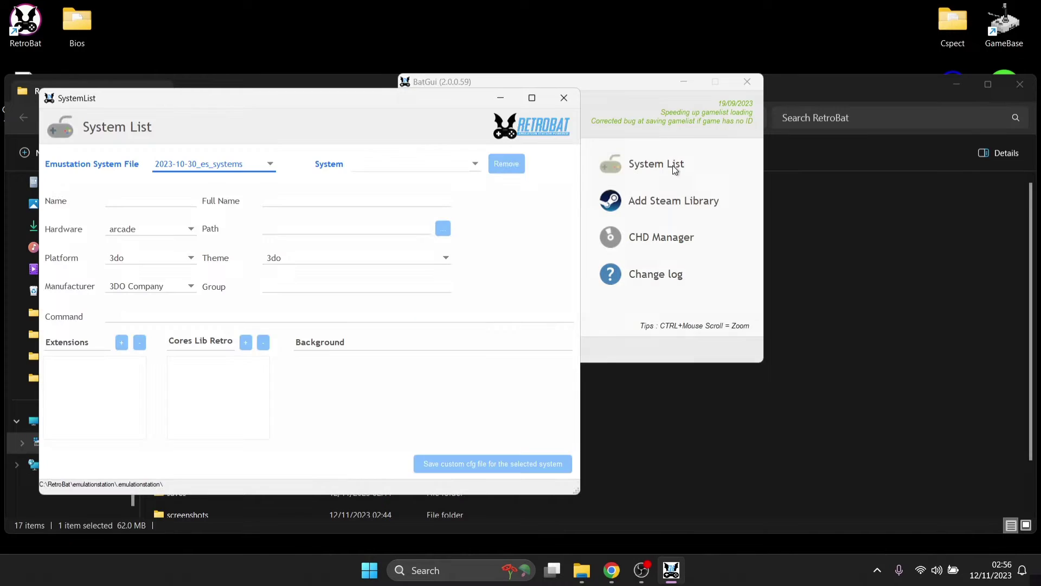
Pick ps2 in the System List, verify its pcsx2 LibRetro core, and close the window.
left_click(475, 164)
left_click_drag(475, 189, 477, 352)
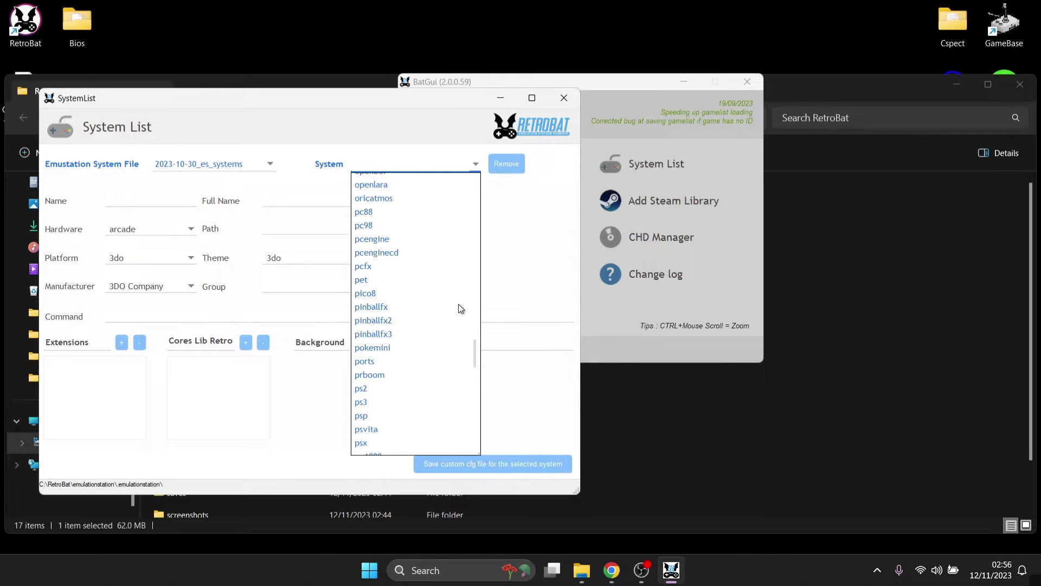
scroll(433, 313, "down", 1)
left_click(386, 348)
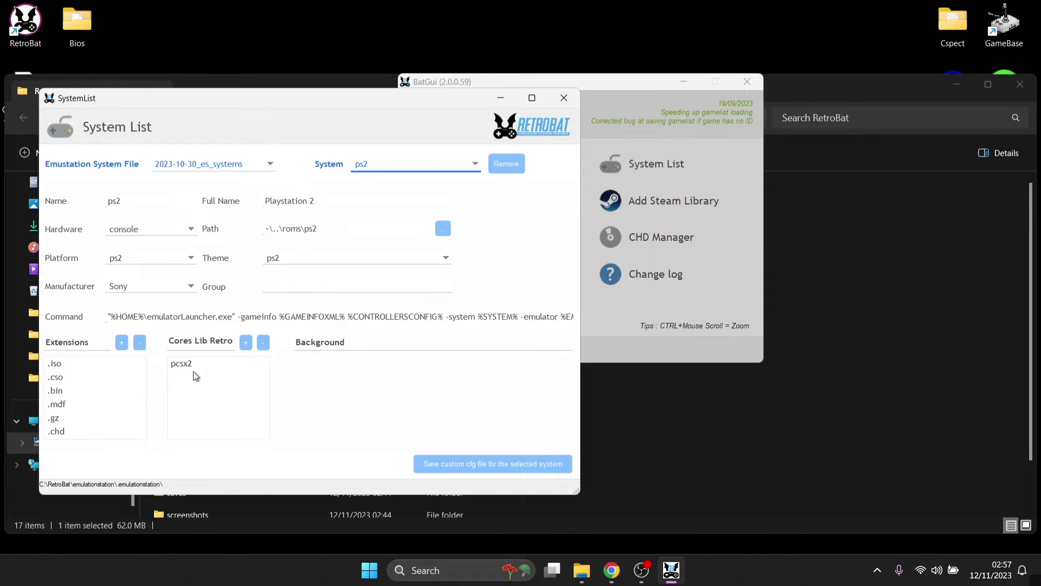
left_click(207, 364)
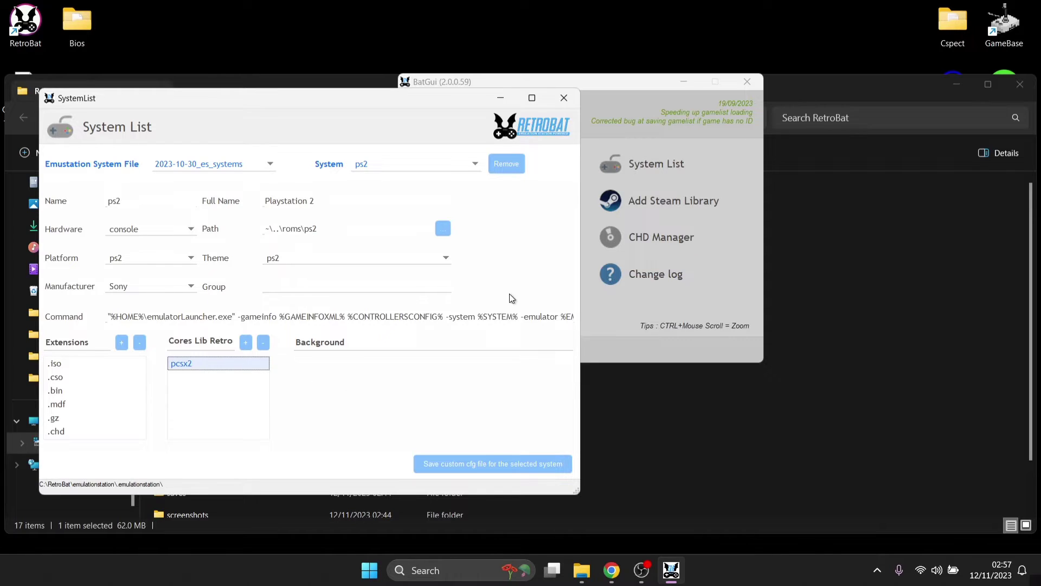
left_click(559, 97)
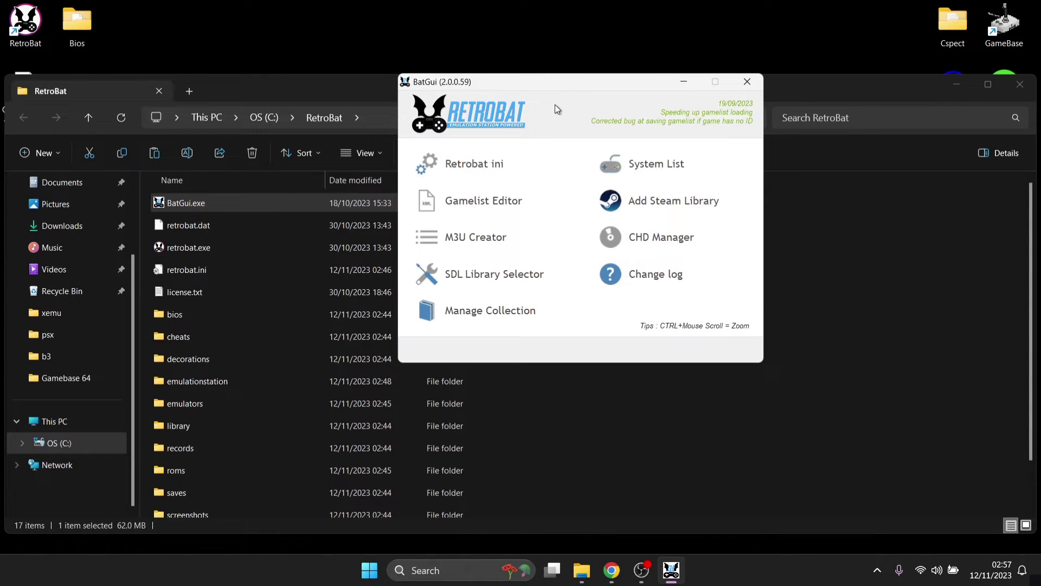
Close BatGui and compare the first PS2 BIOS md5 hash in the RetroBat wiki table.
left_click(746, 82)
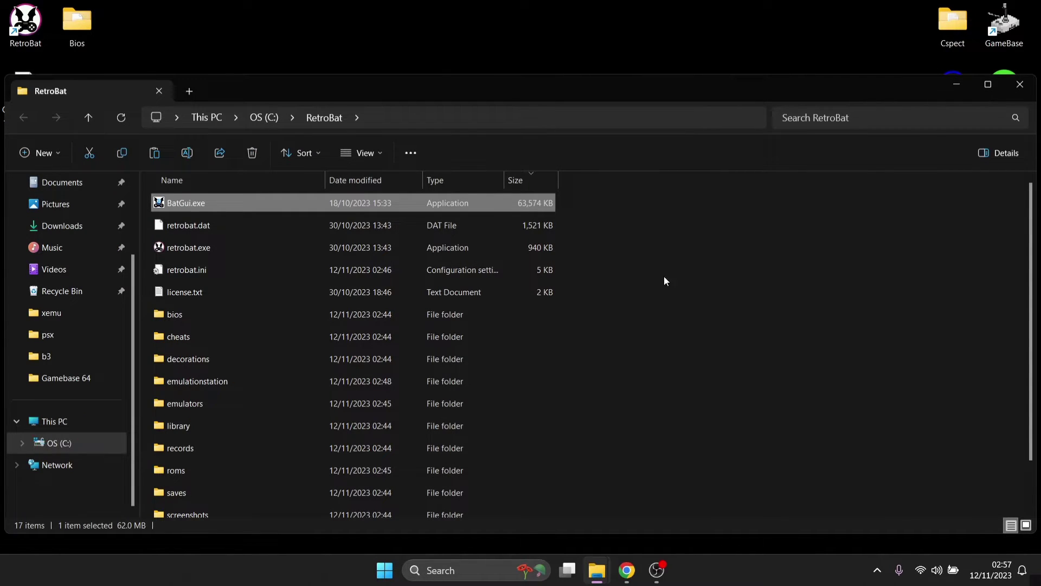
left_click(627, 570)
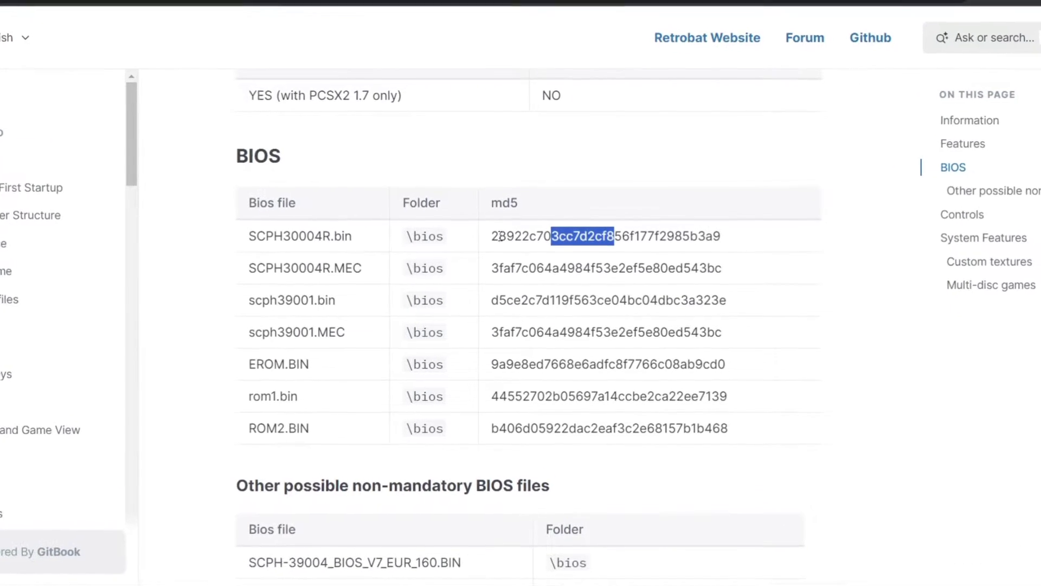
left_click_drag(502, 232, 629, 232)
left_click(659, 293)
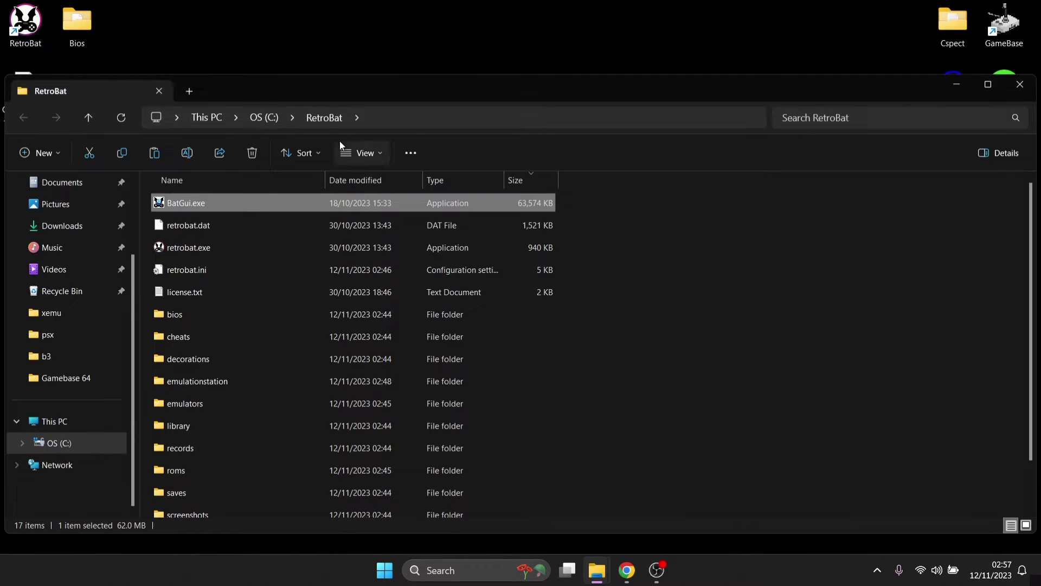
left_click_drag(322, 90, 664, 93)
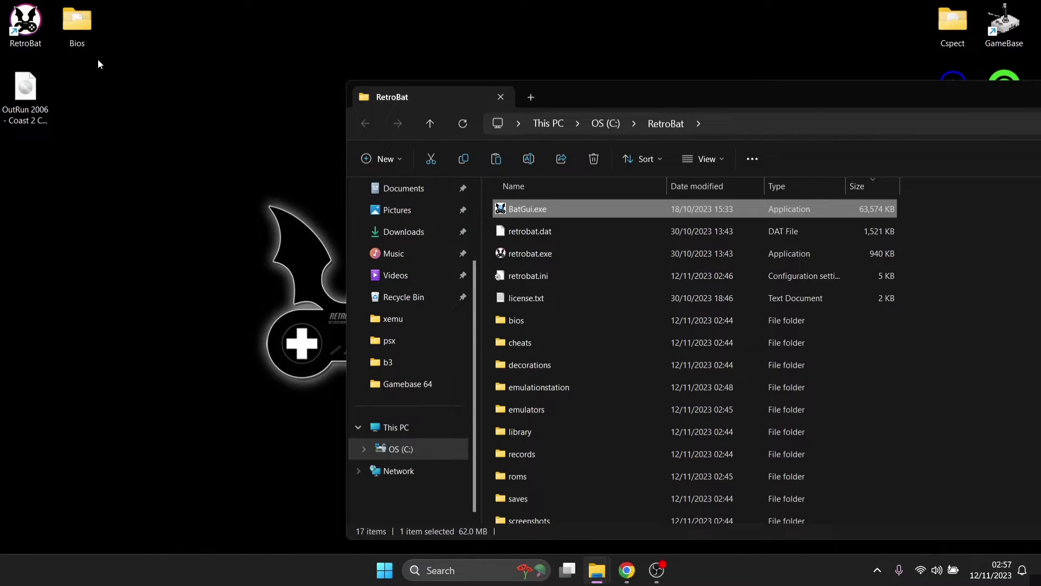
Move all seven PS2 BIOS files from the desktop Bios folder into C:\RetroBat\bios\pcsx2\bios.
double_click(89, 15)
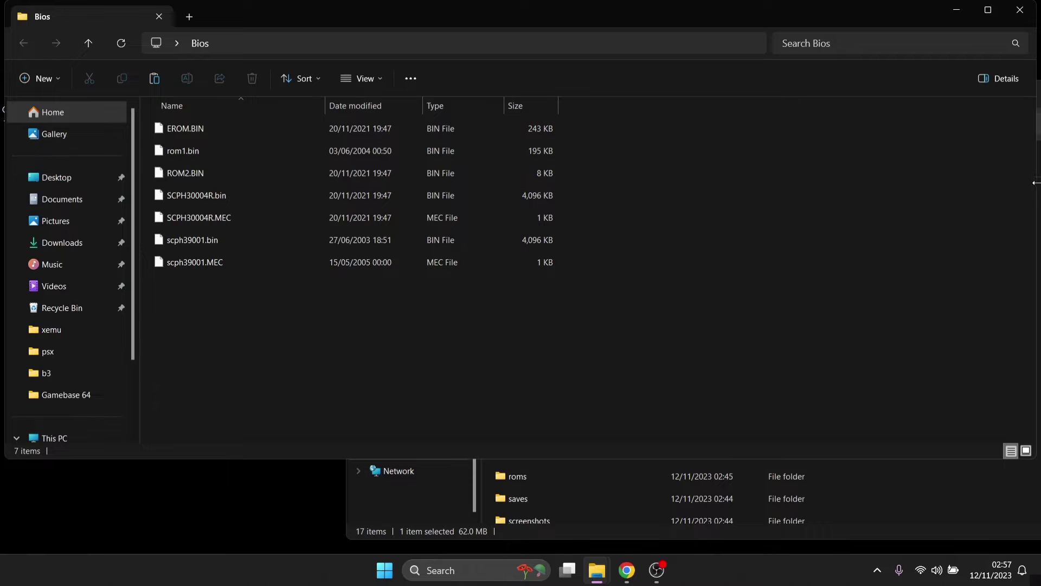
left_click_drag(1035, 183, 346, 182)
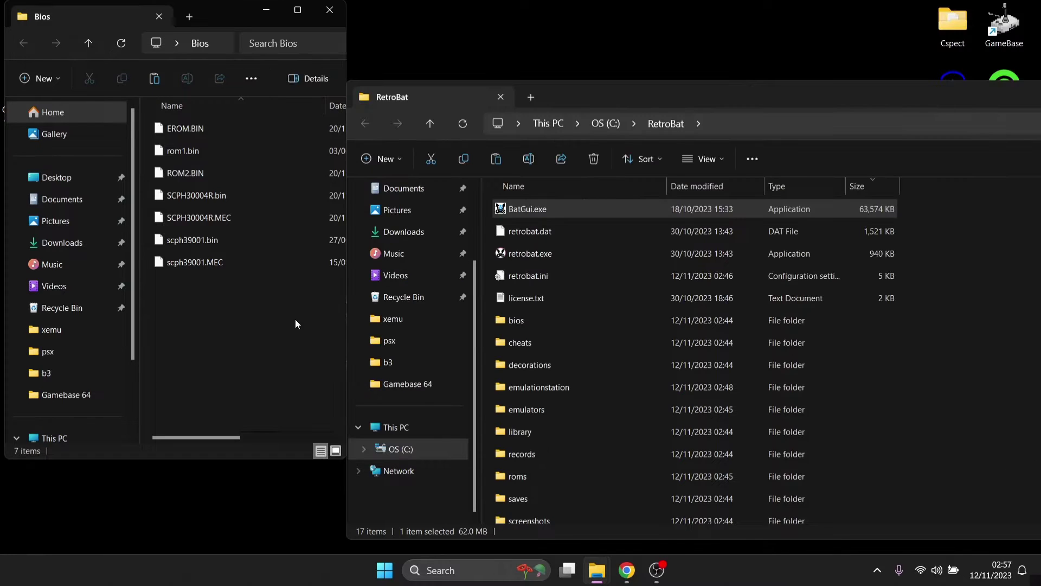
double_click(636, 320)
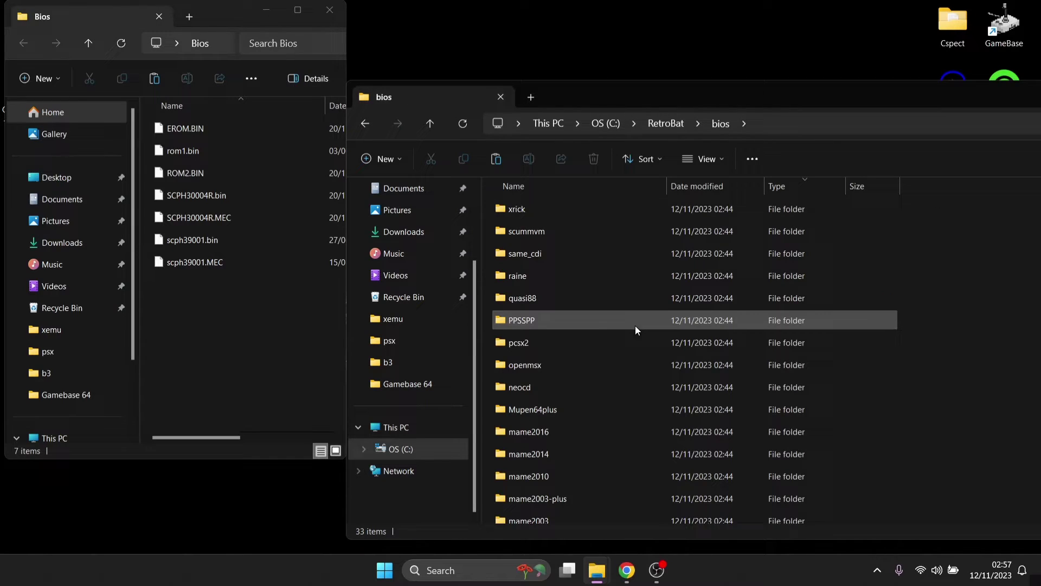
scroll(605, 300, "down", 4)
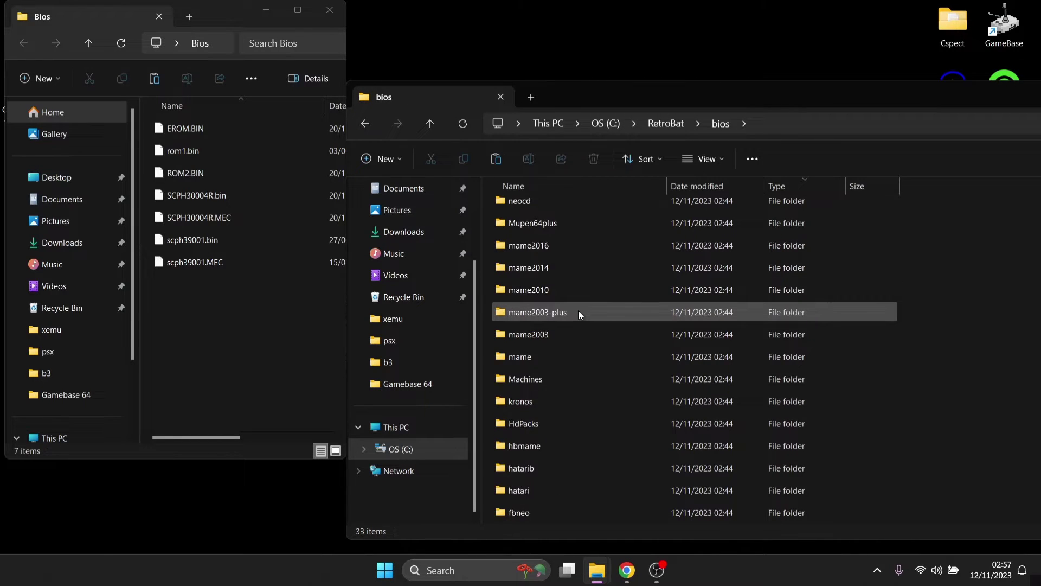
scroll(578, 314, "up", 3)
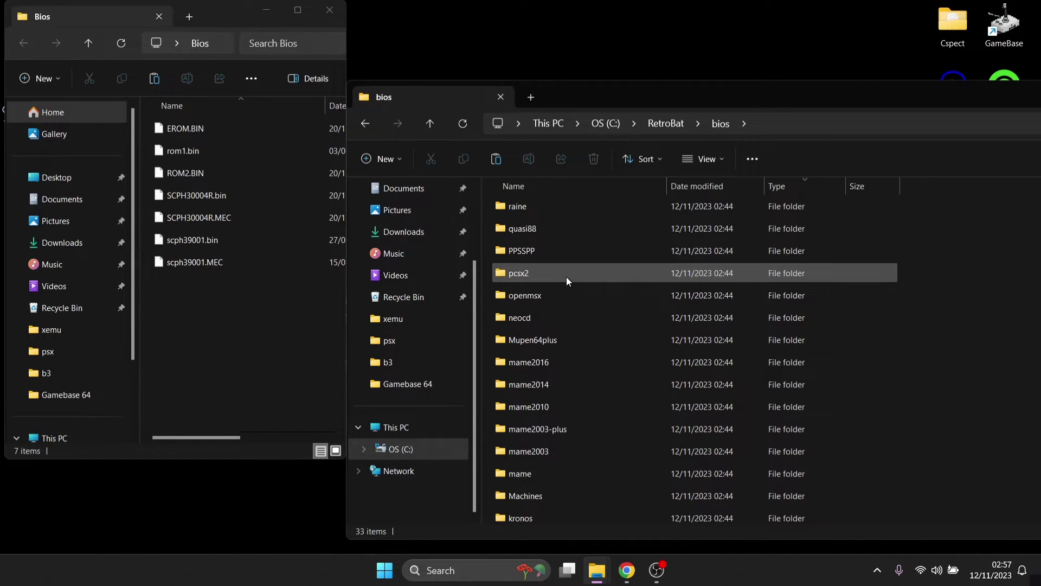
double_click(567, 277)
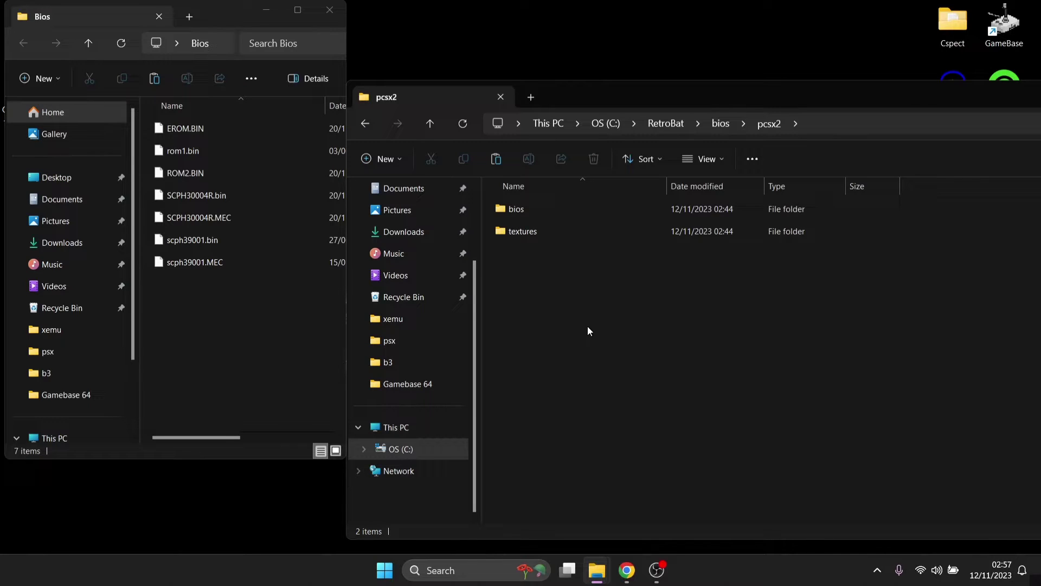
double_click(564, 209)
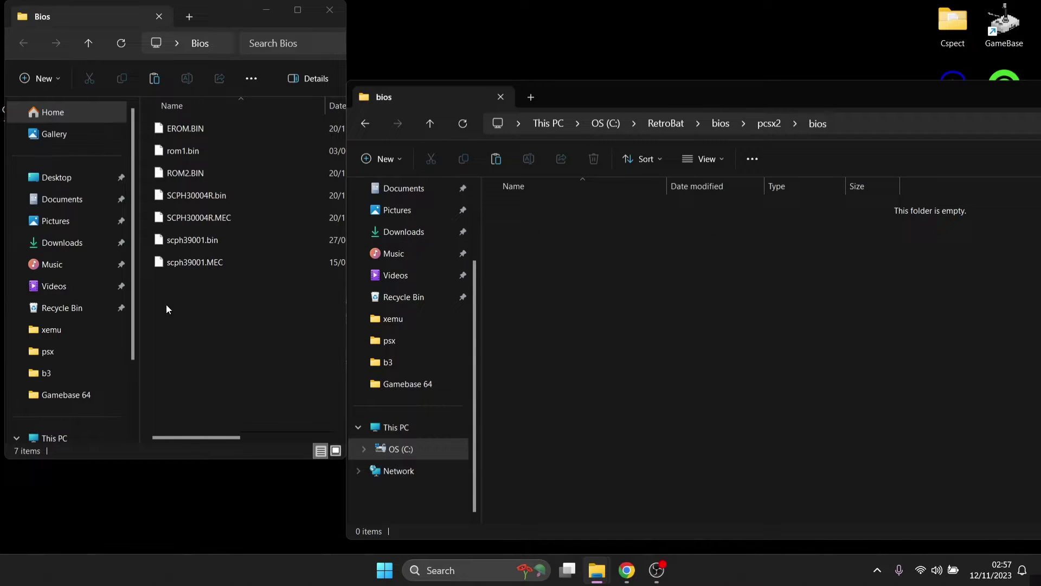
left_click_drag(190, 313, 709, 326)
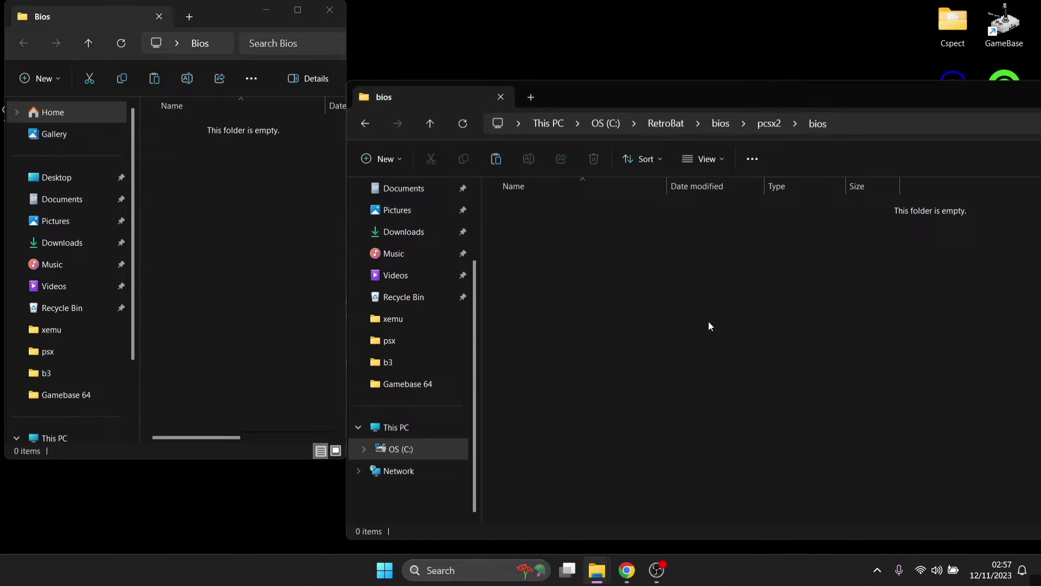
left_click(326, 18)
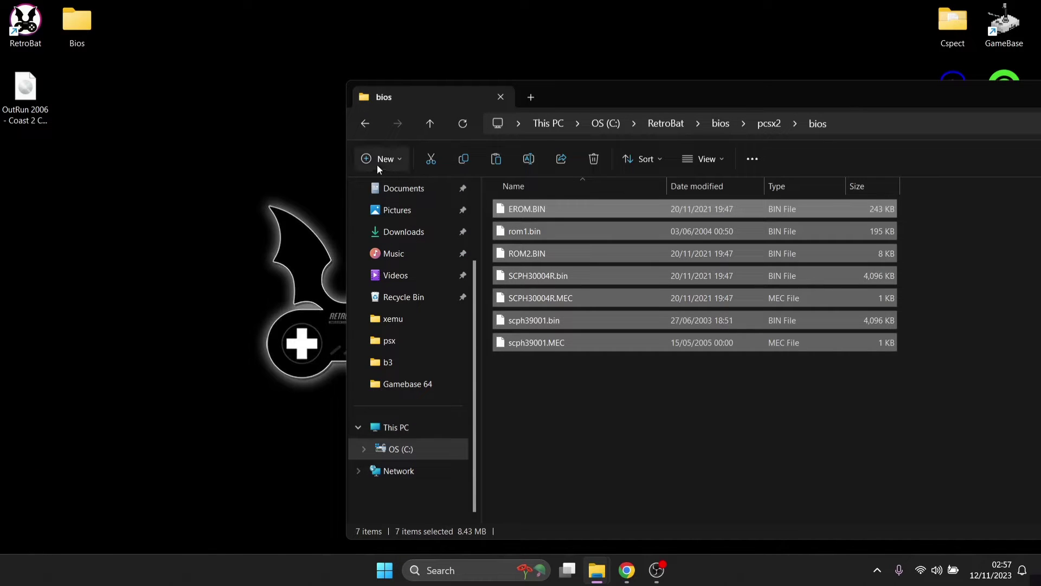
Navigate the Explorer window back up and into C:\RetroBat\roms\ps2.
left_click(366, 123)
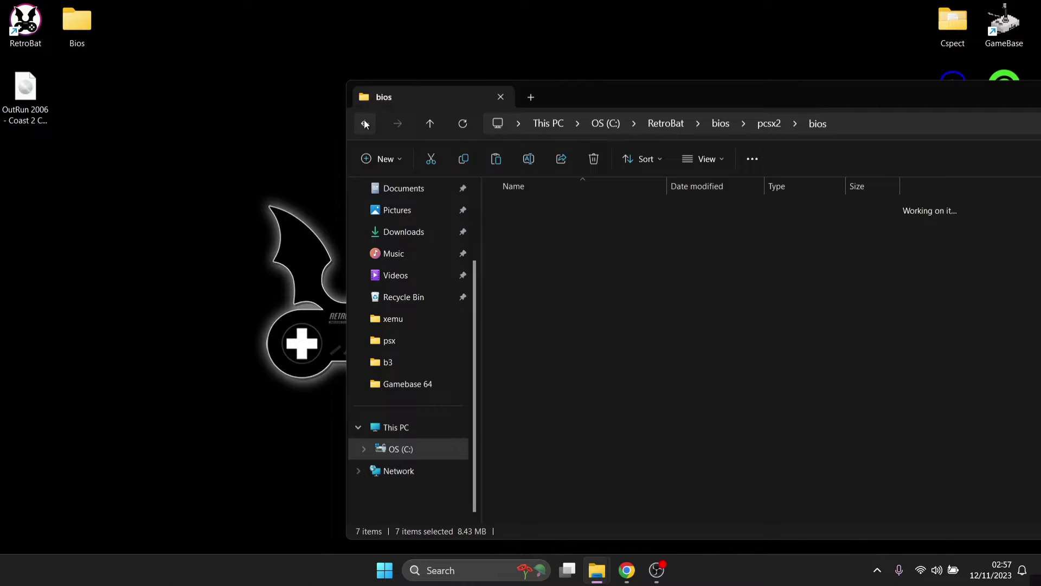
left_click(367, 125)
left_click(366, 123)
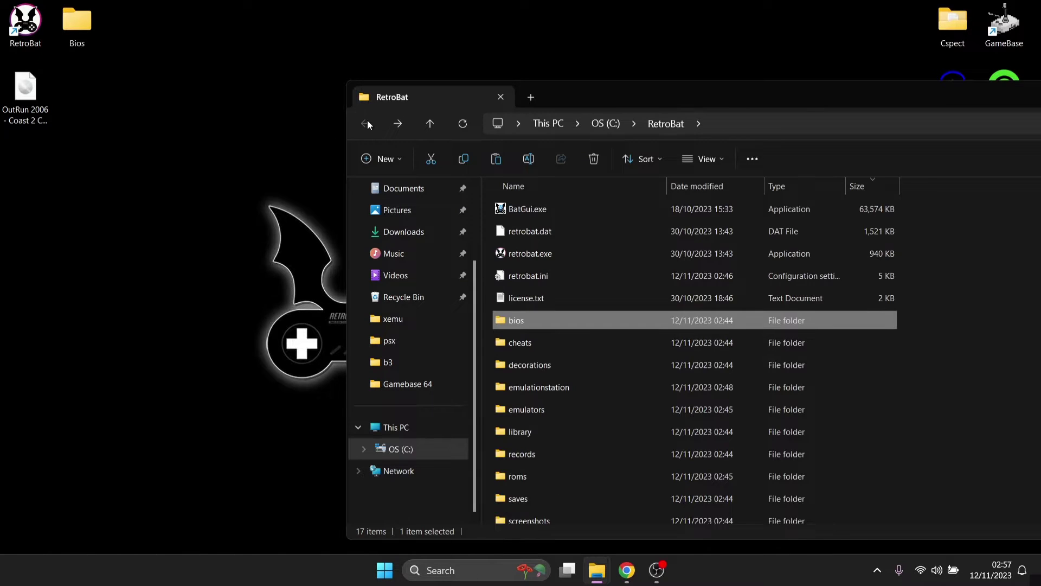
double_click(532, 476)
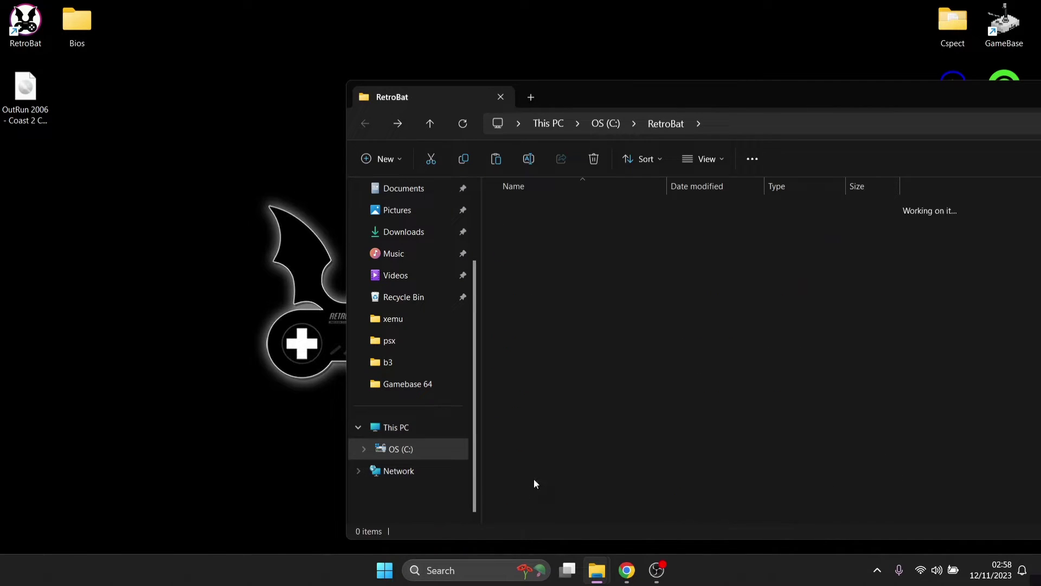
scroll(724, 341, "down", 15)
scroll(689, 331, "down", 18)
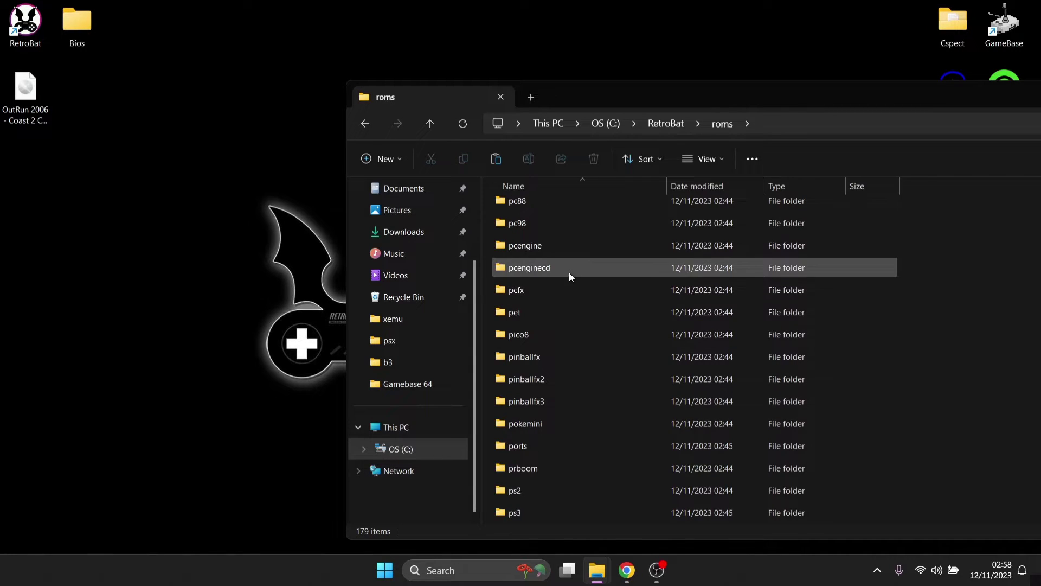
double_click(578, 491)
Move the OutRun 2006 .iso from the desktop into roms\ps2 and start RetroBat.
left_click(72, 165)
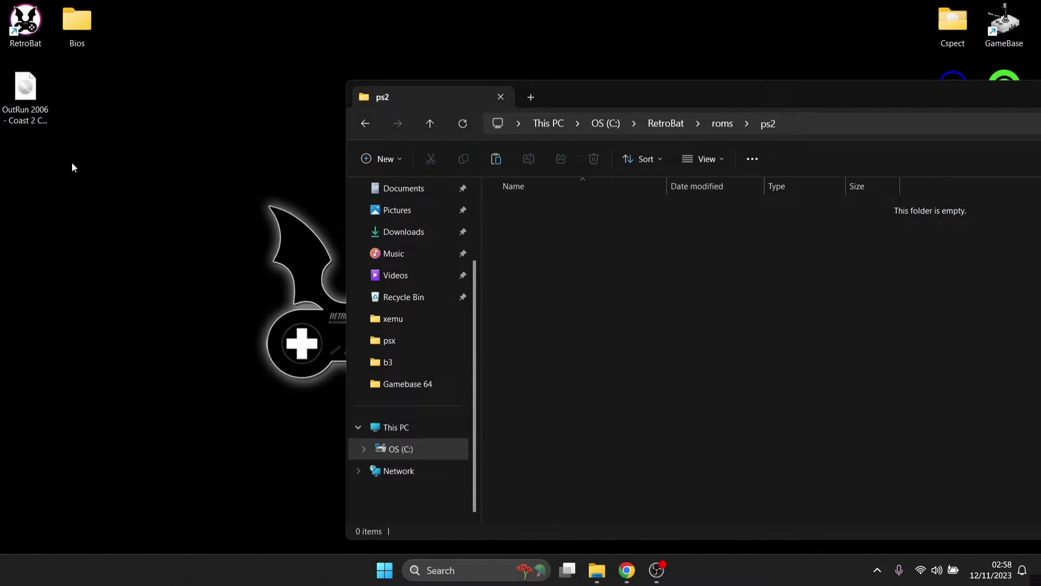
left_click(28, 103)
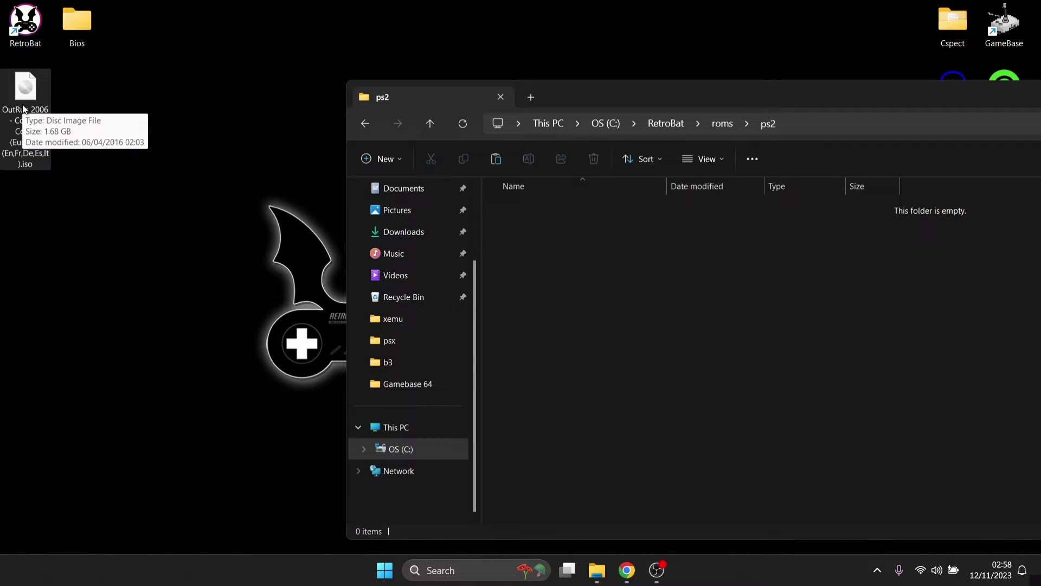
left_click_drag(24, 109, 601, 299)
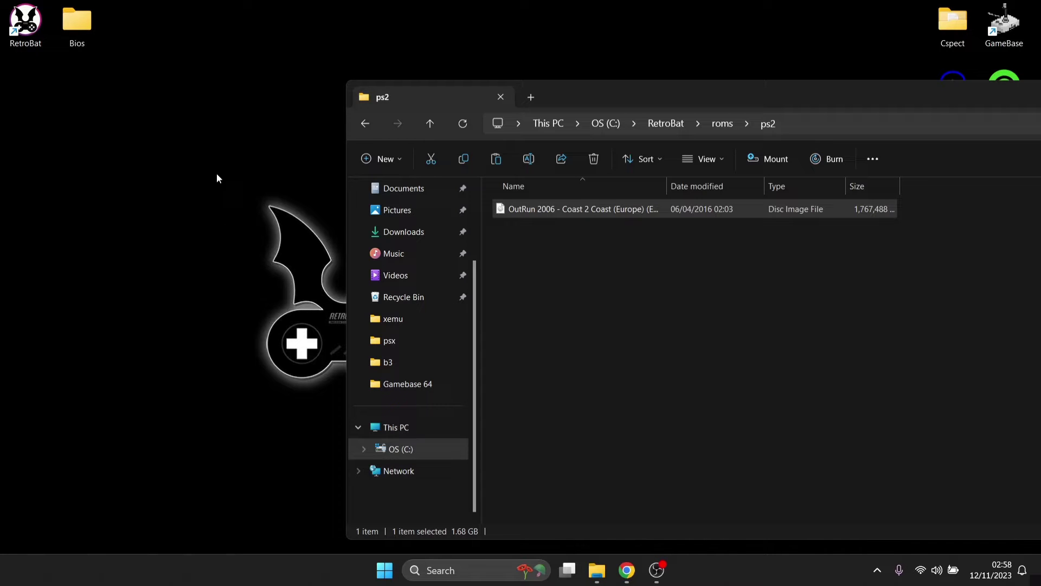
double_click(34, 38)
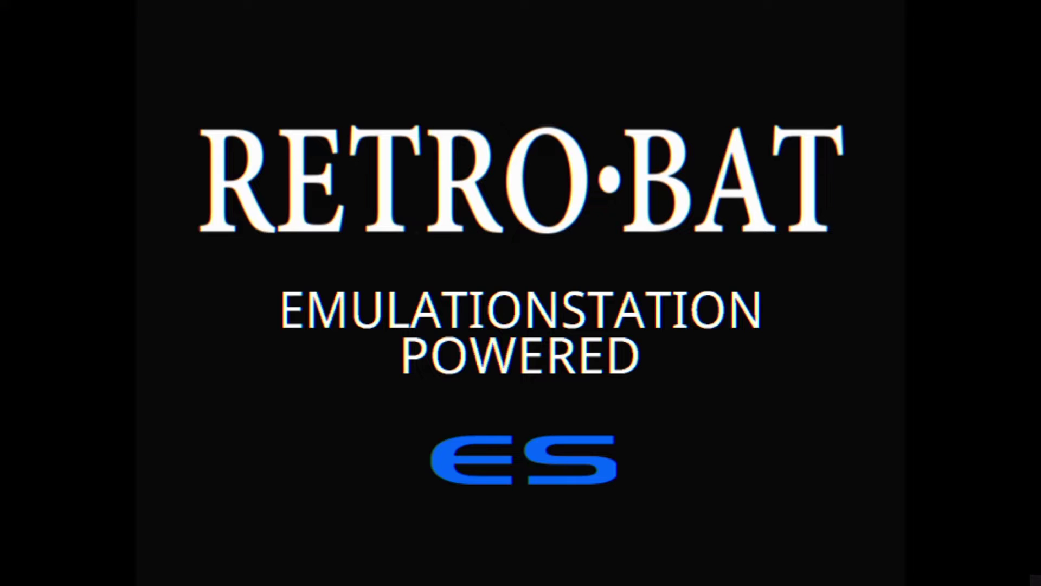
Select PlayStation 2 in the RetroBat carousel and open its one-game list.
key("Left")
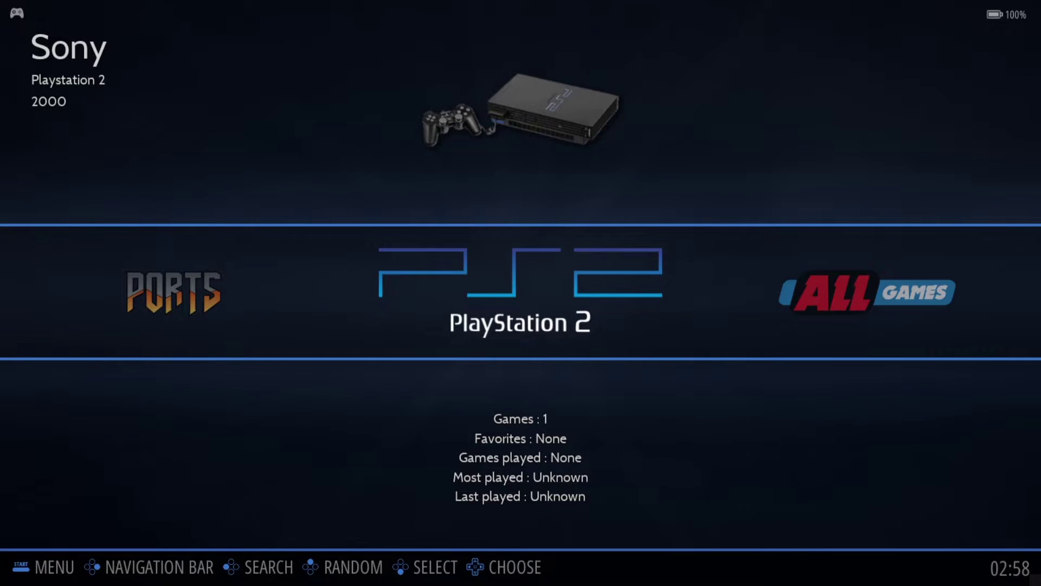
key("Return")
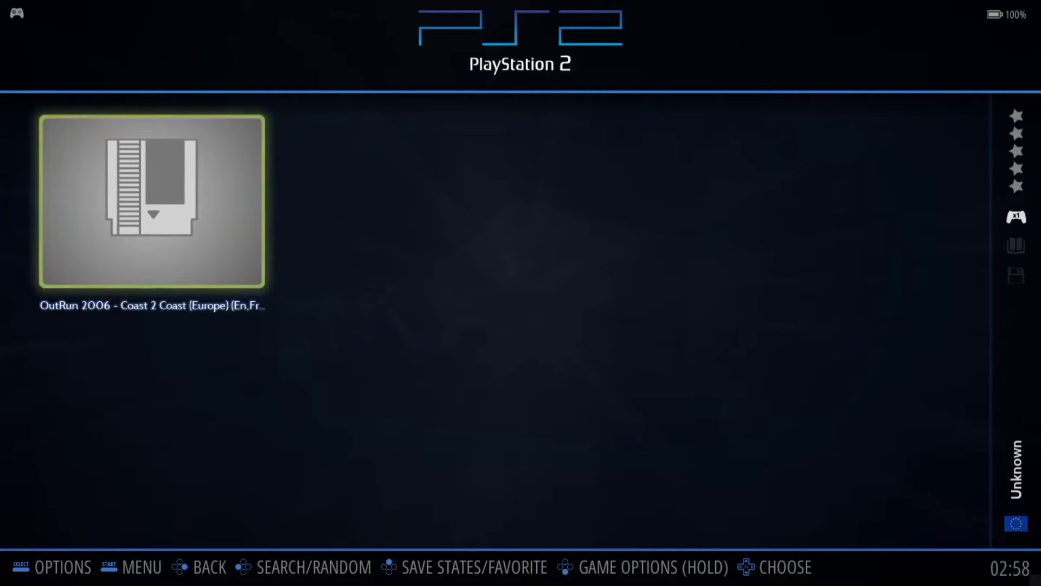
Scrape media for the PS2 game with Scraper > Scrape Now from the main menu.
key("Escape")
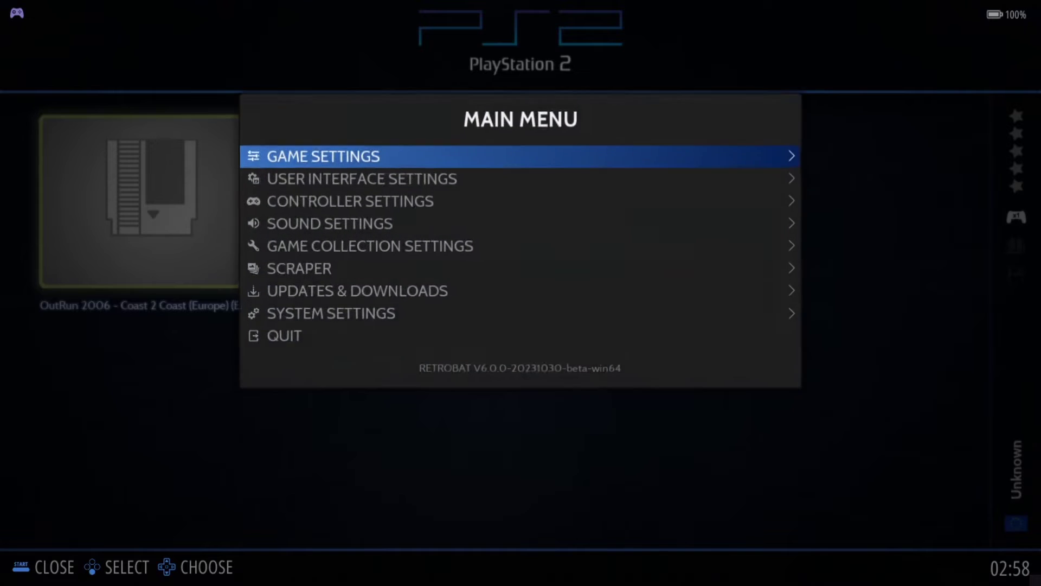
key("Down")
key("Down")
key("Down")
key("Down")
key("Down")
key("Return")
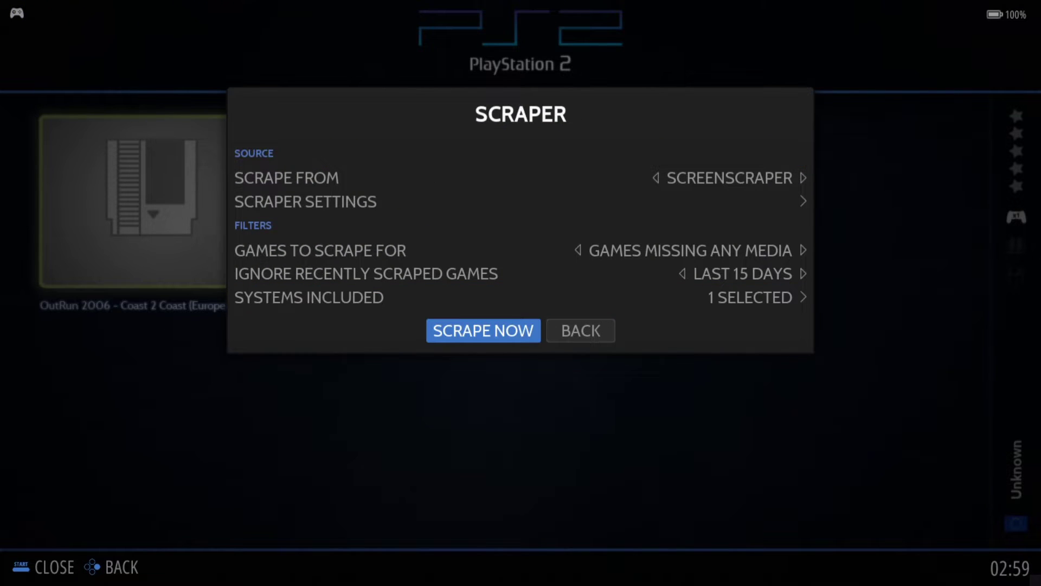
key("Return")
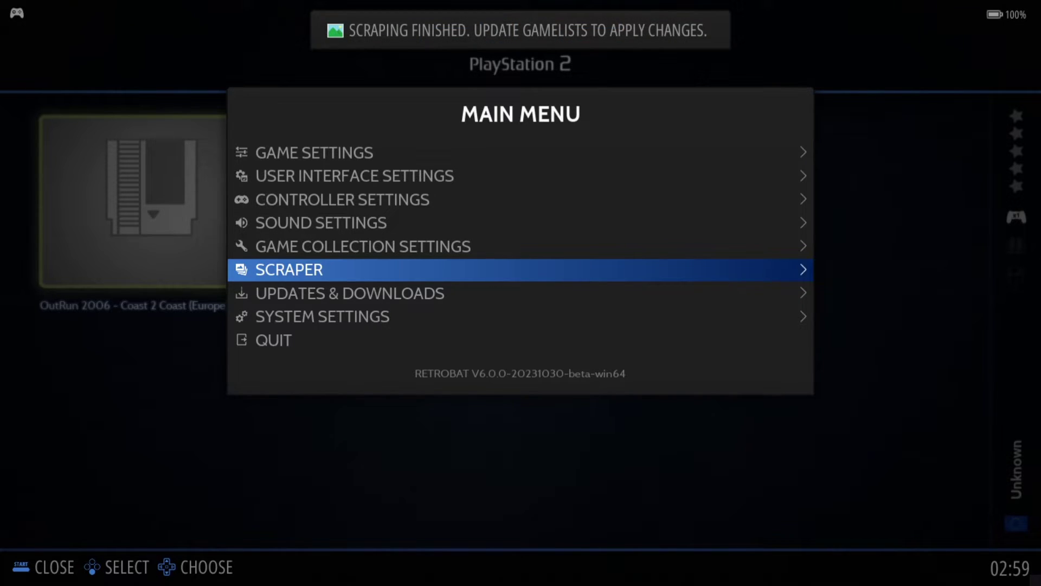
Update the gamelists so OutRun 2006 shows its scraped artwork, rating and year.
key("Up")
key("Up")
key("Up")
key("Up")
key("Up")
key("Return")
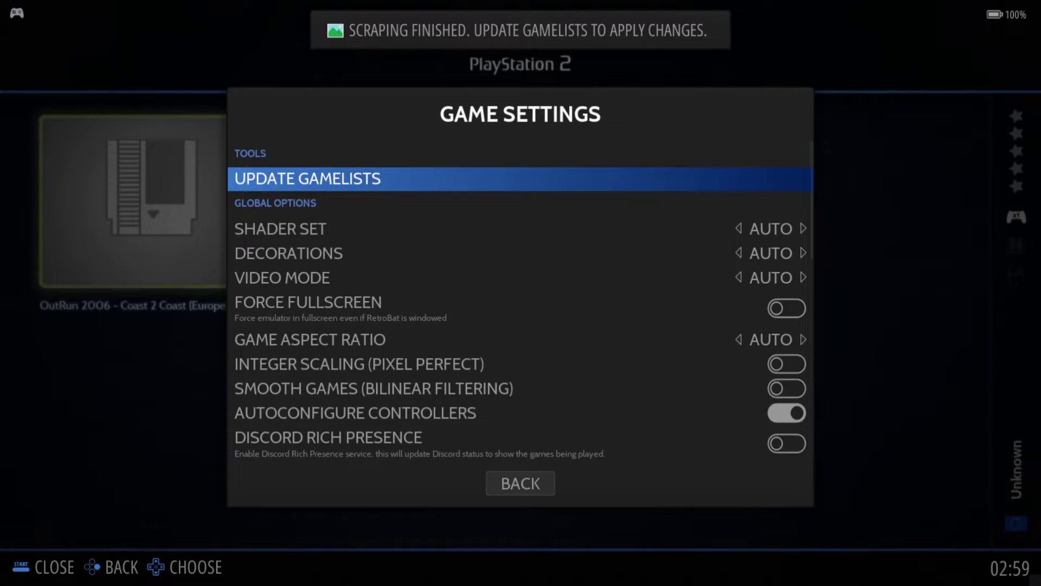
key("Return")
key("Return")
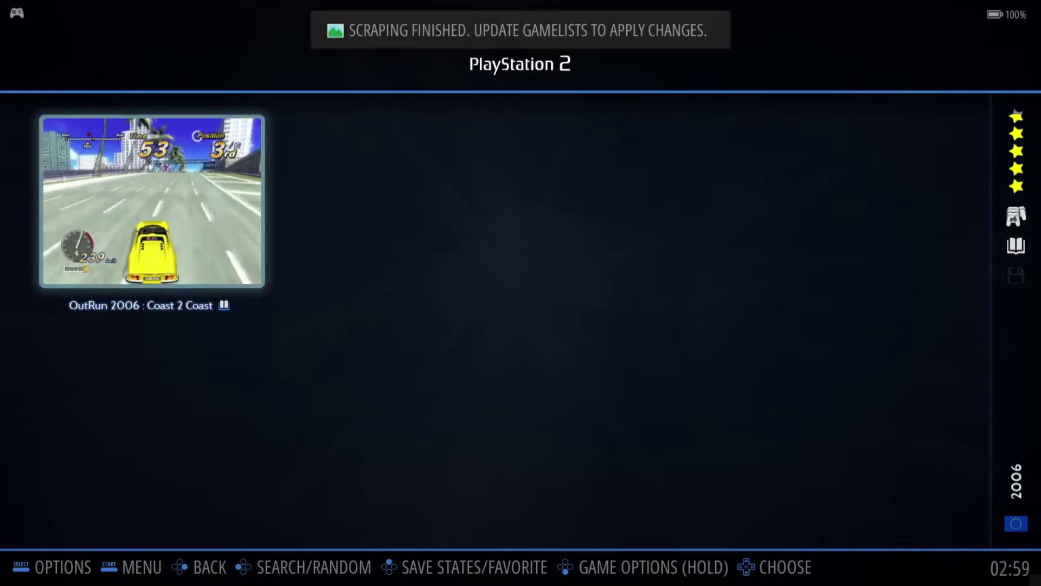
key("F2")
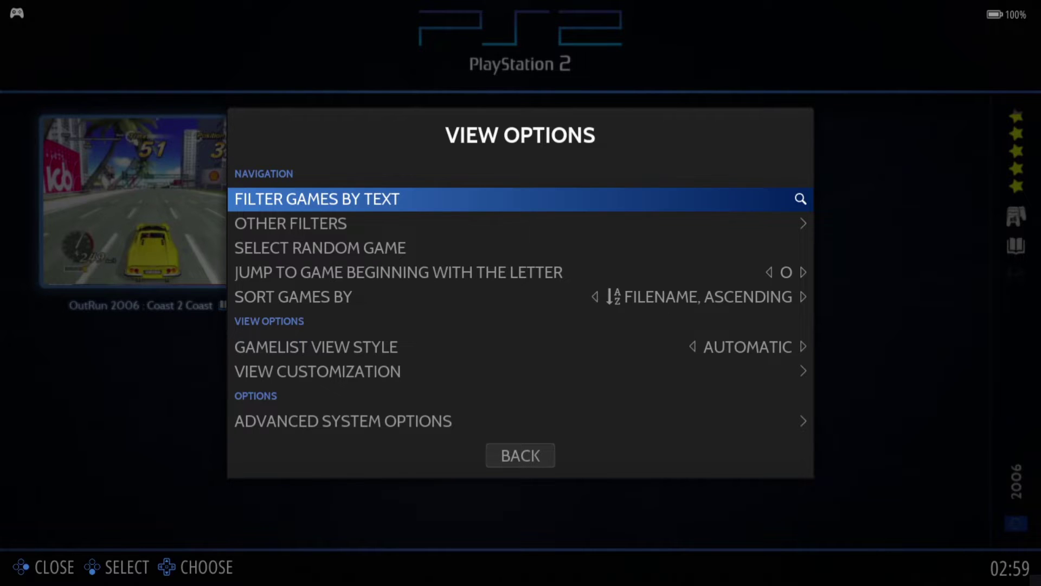
Set the PlayStation 2 emulator to LIBRETRO: PCSX2 in Advanced System Options.
key("Up")
key("Up")
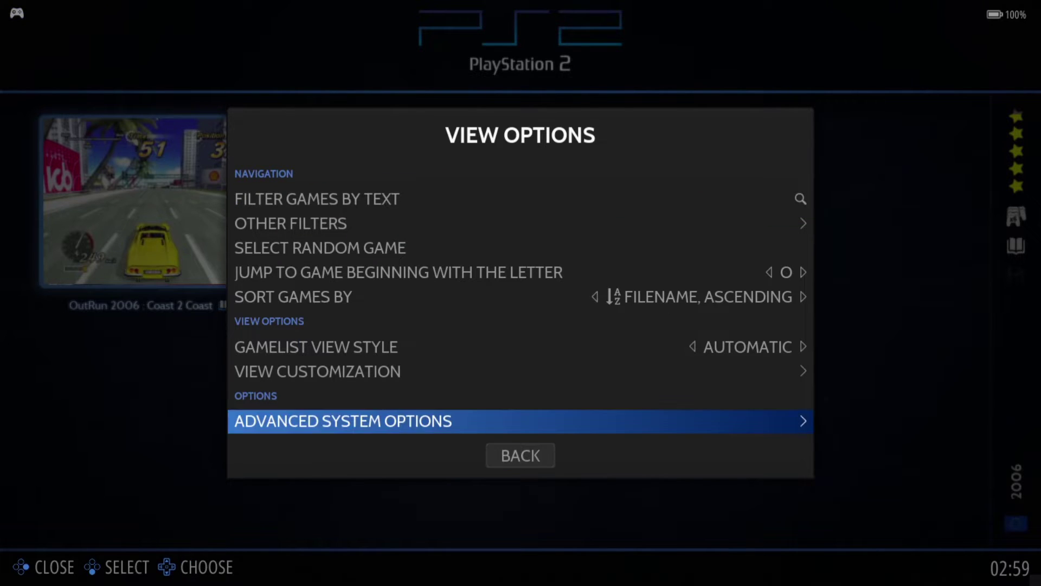
key("Return")
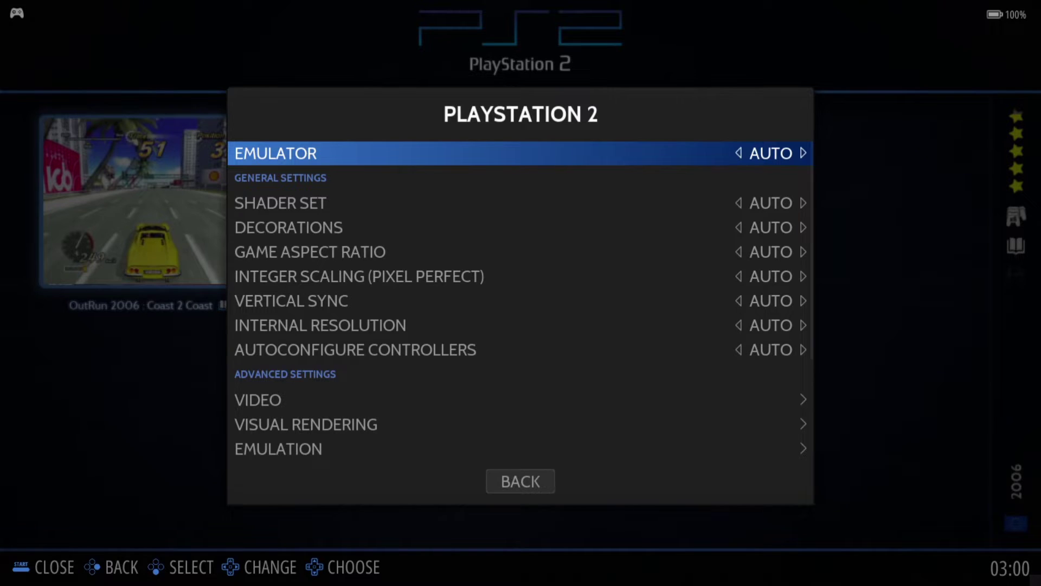
key("Return")
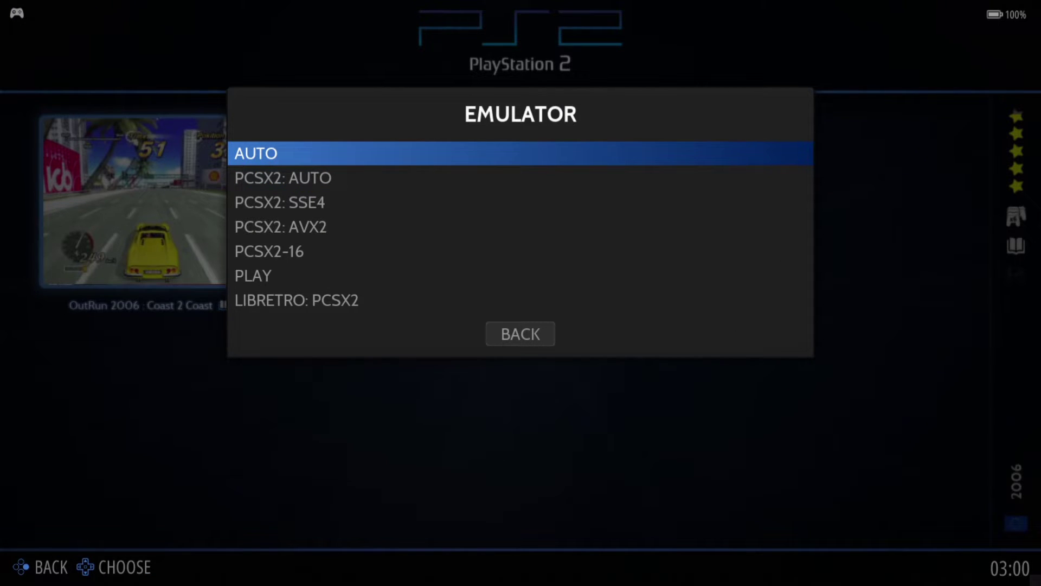
key("Up")
key("Up")
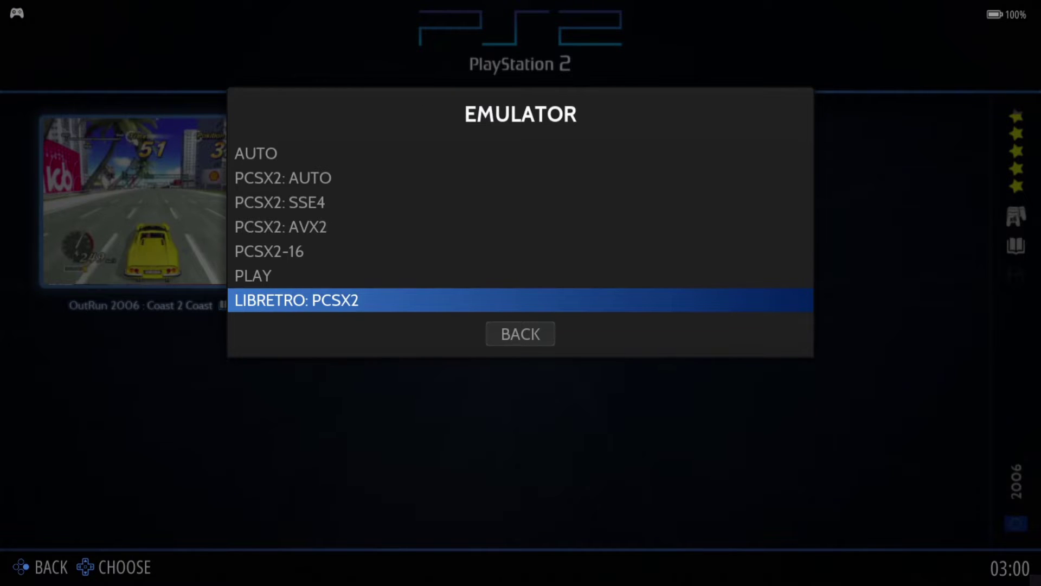
key("Return")
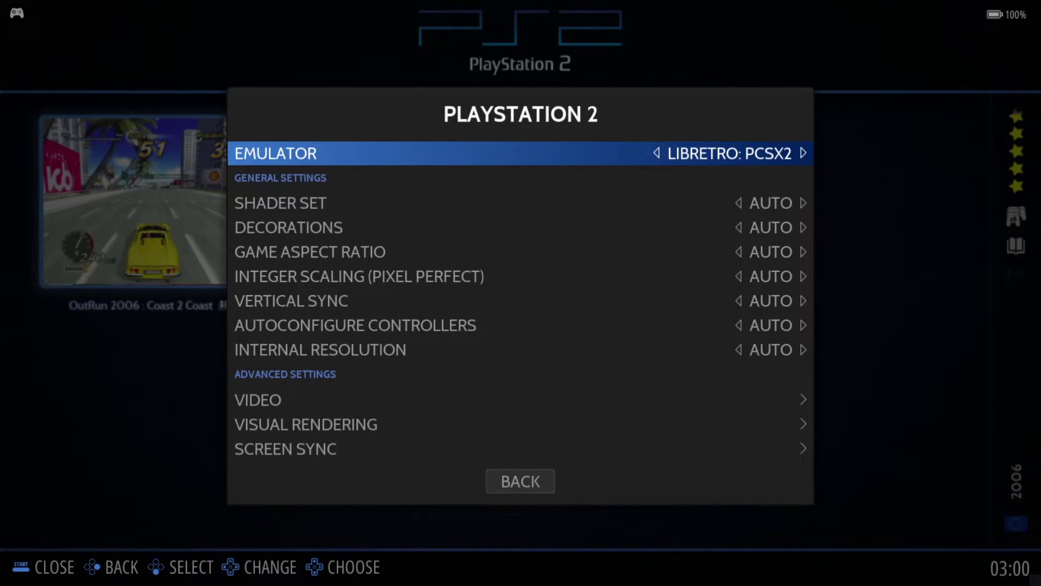
Back out of the settings menus and launch OutRun 2006.
key("Escape")
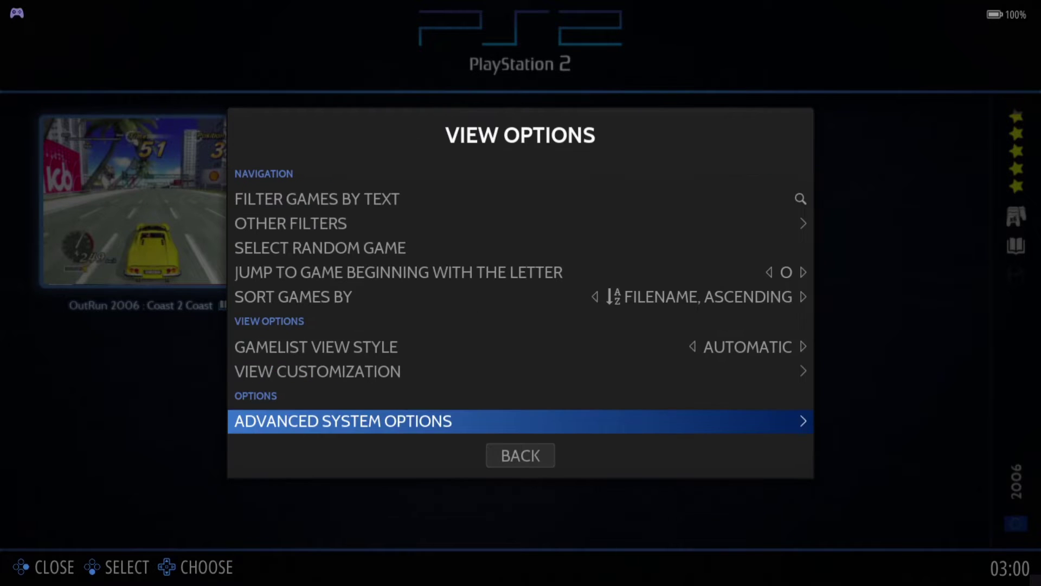
key("Escape")
key("Return")
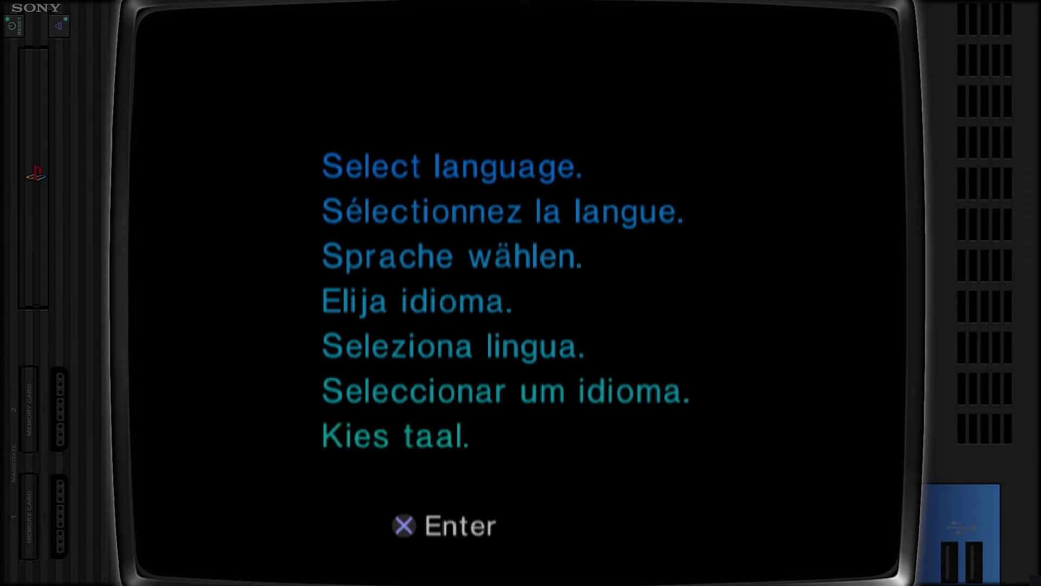
Complete PS2 first-time setup: English, United Kingdom time zone, Standard (Winter Time).
key("k")
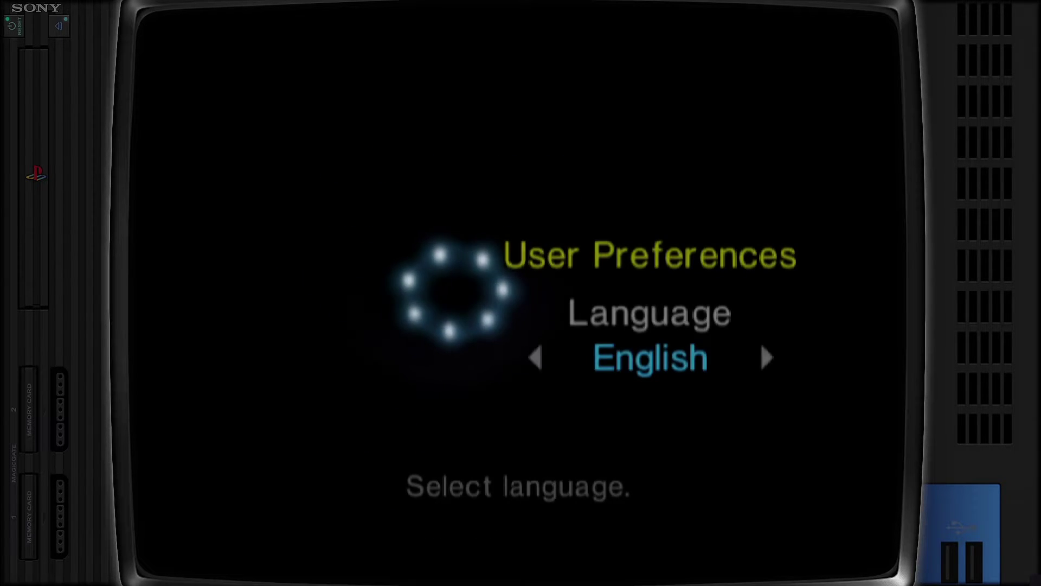
key("k")
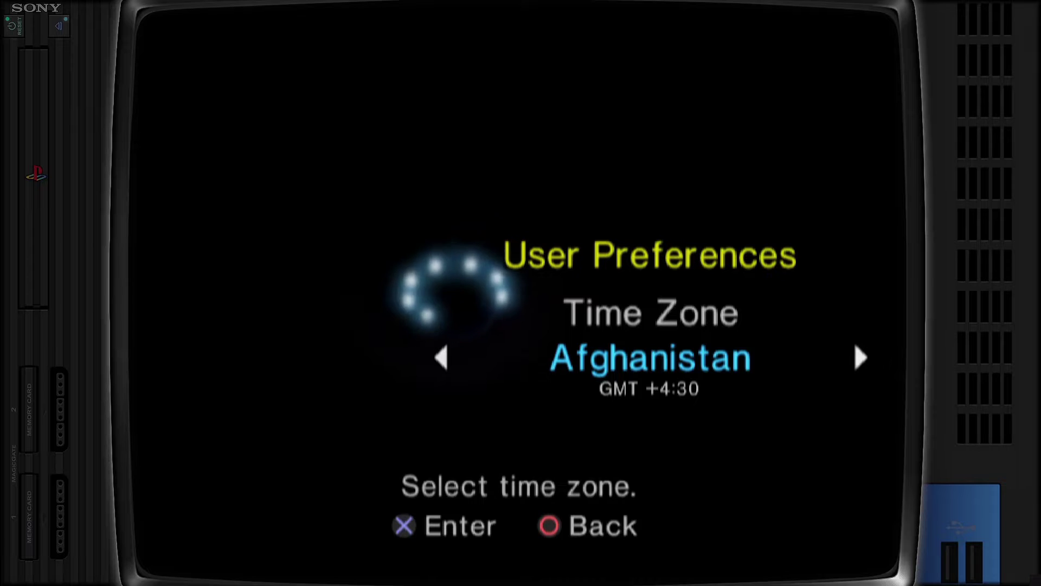
key("Right")
key("Left")
key("Left")
key("Left")
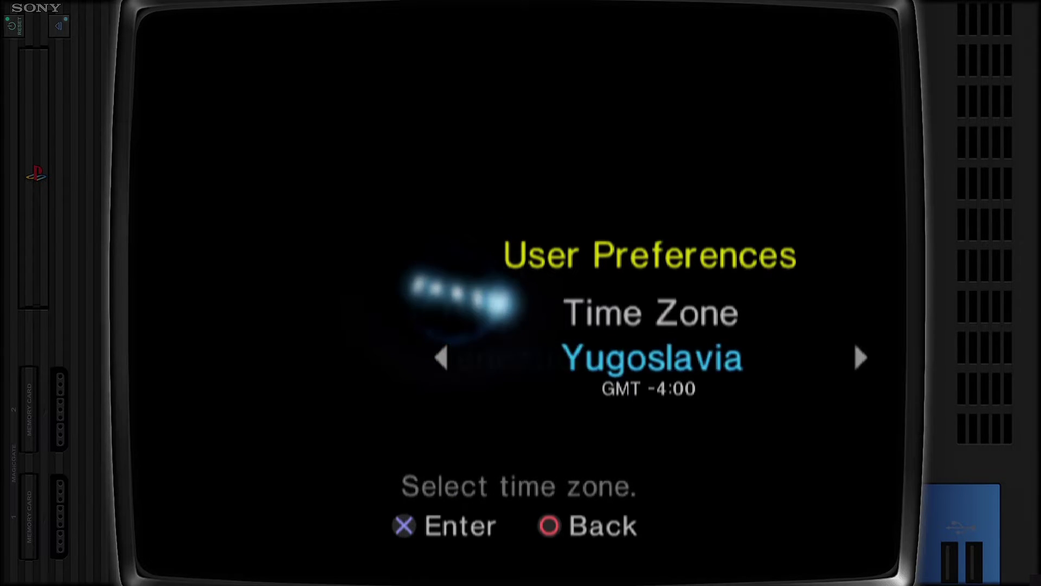
key("Left")
key("Left")
key("Left")
key("Left")
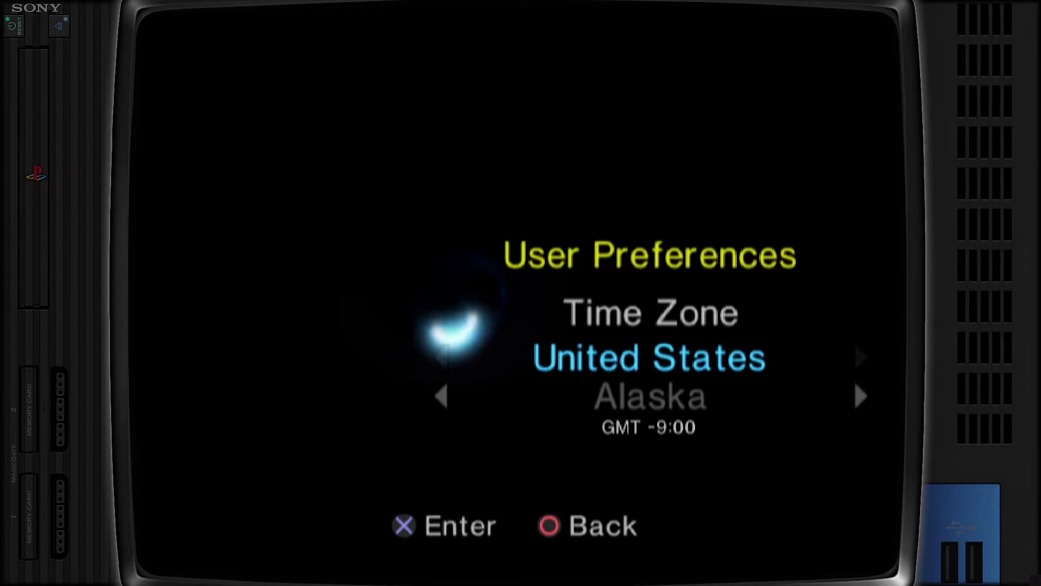
key("k")
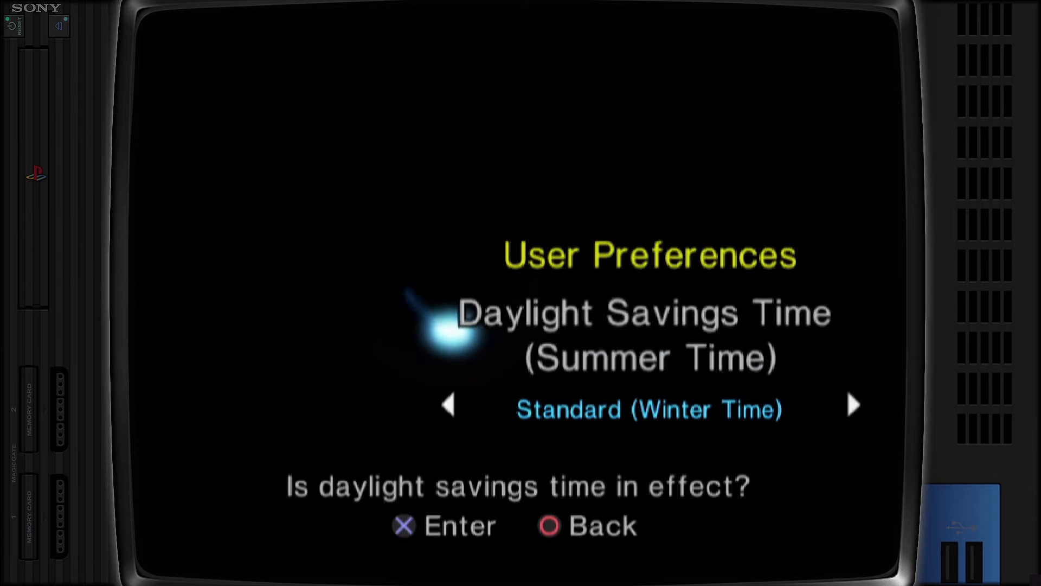
key("k")
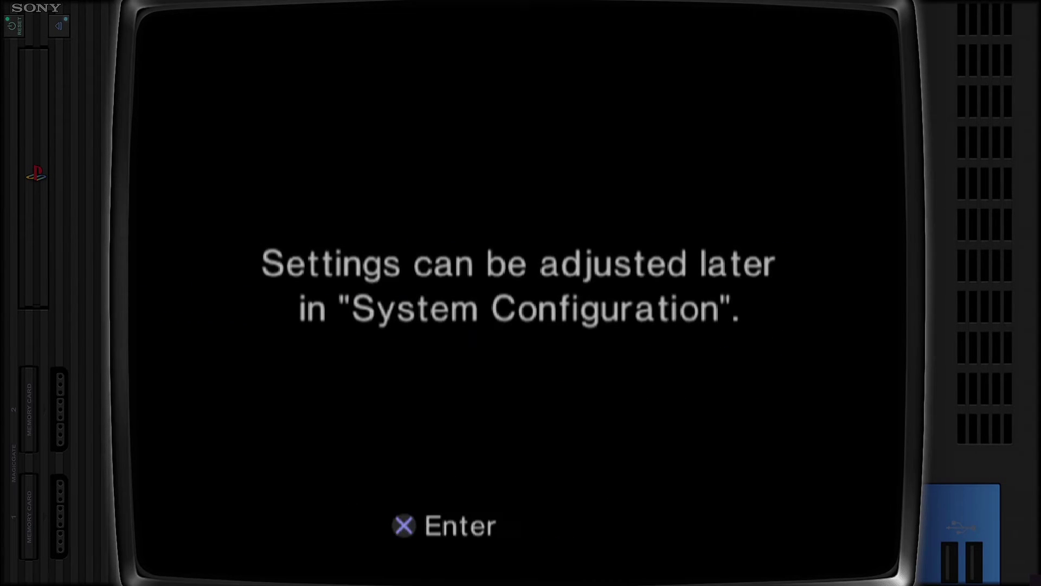
key("k")
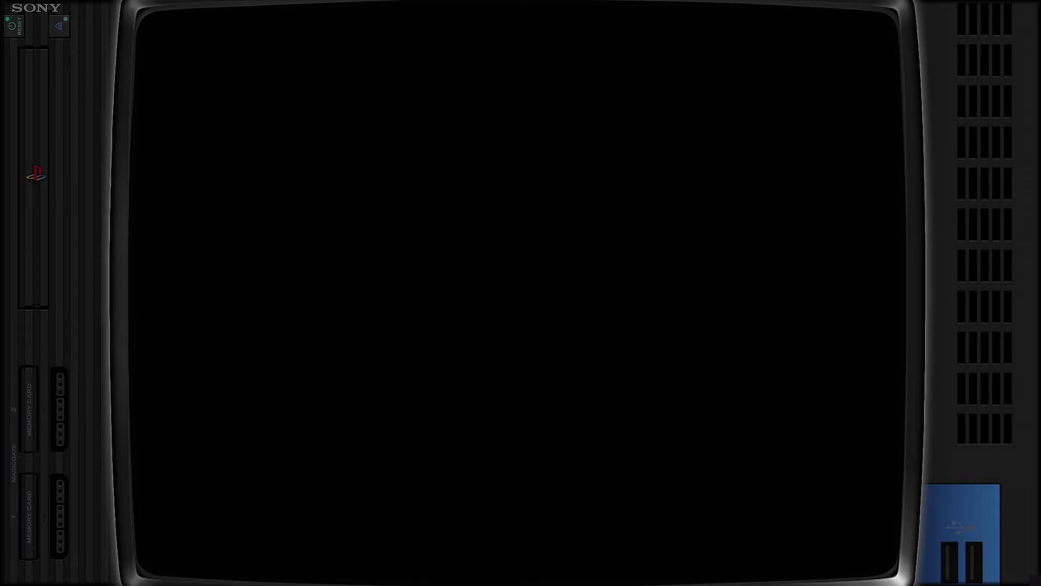
Pass the OutRun 2006 title screen, continue without saving, and start a new license.
key("Return")
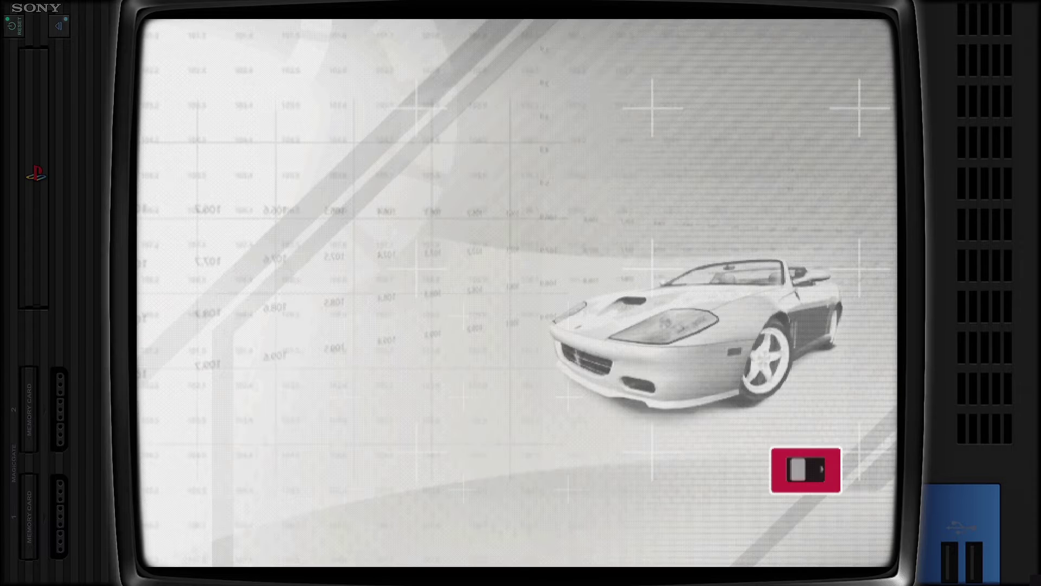
key("Down")
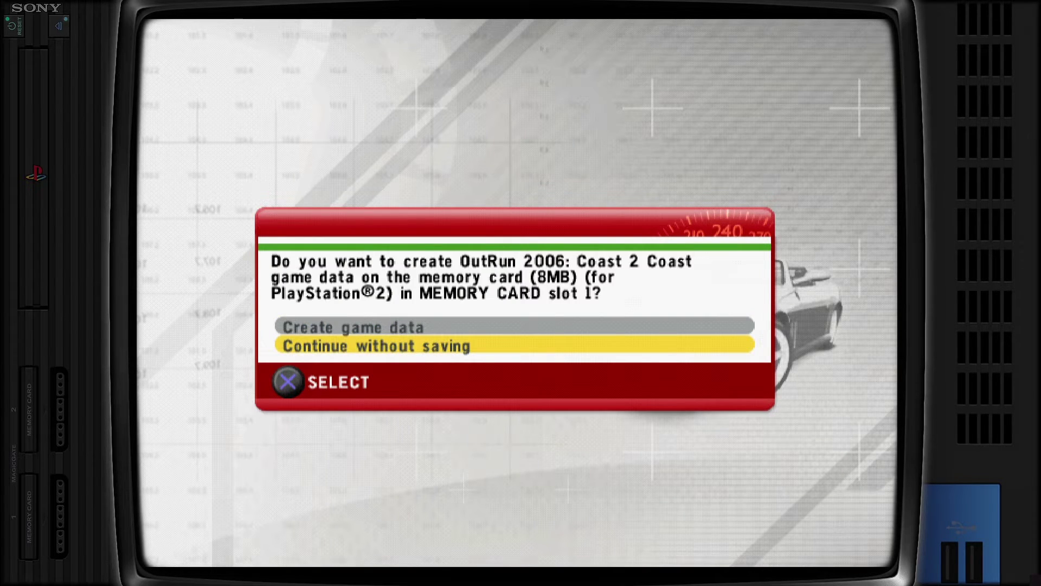
key("Return")
key("Return")
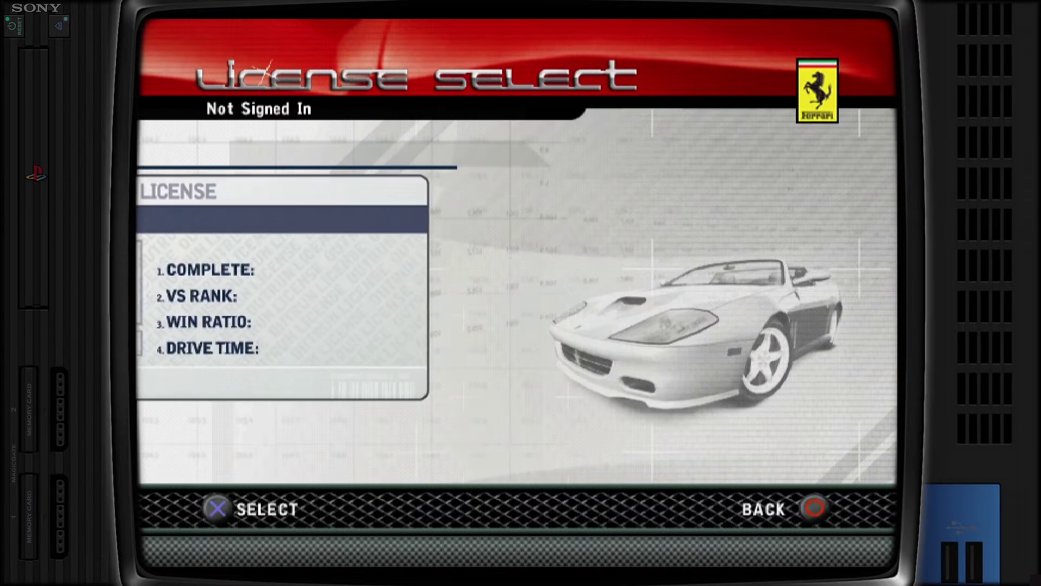
Append abc to the default license name with the on-screen keyboard.
key("Return")
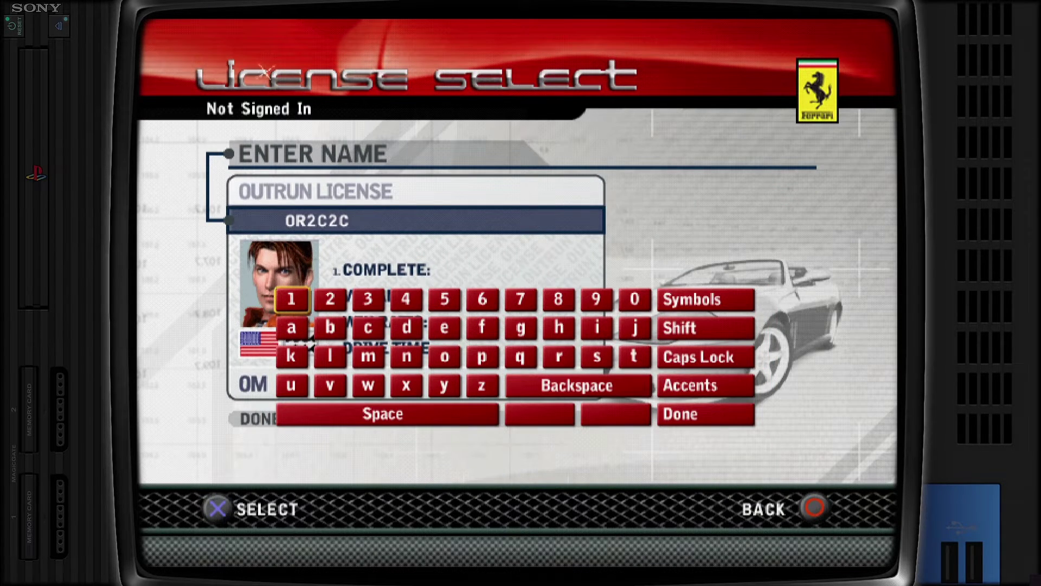
key("Return")
key("Right")
key("Return")
key("Right")
key("Return")
key("Down")
key("Down")
key("Down")
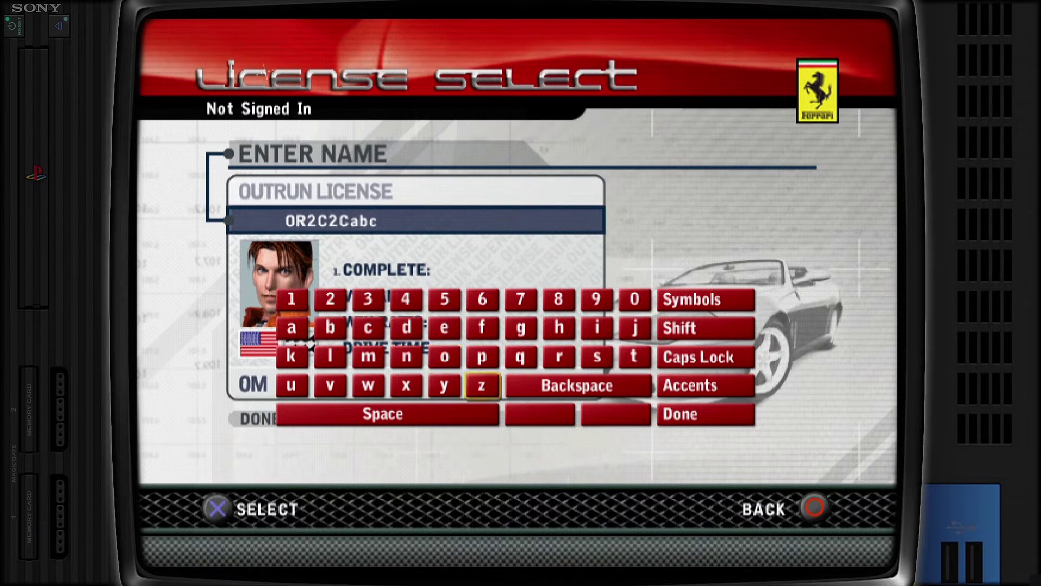
key("Left")
Finish the name entry and confirm the license card to start the game.
key("Return")
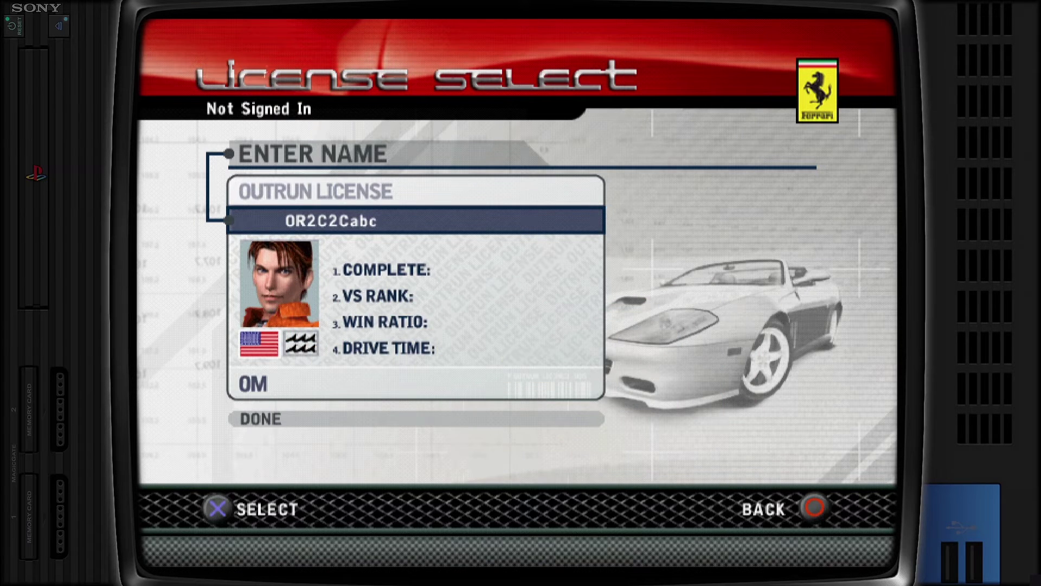
key("Down")
key("Up")
key("Down")
key("Right")
key("Down")
key("Return")
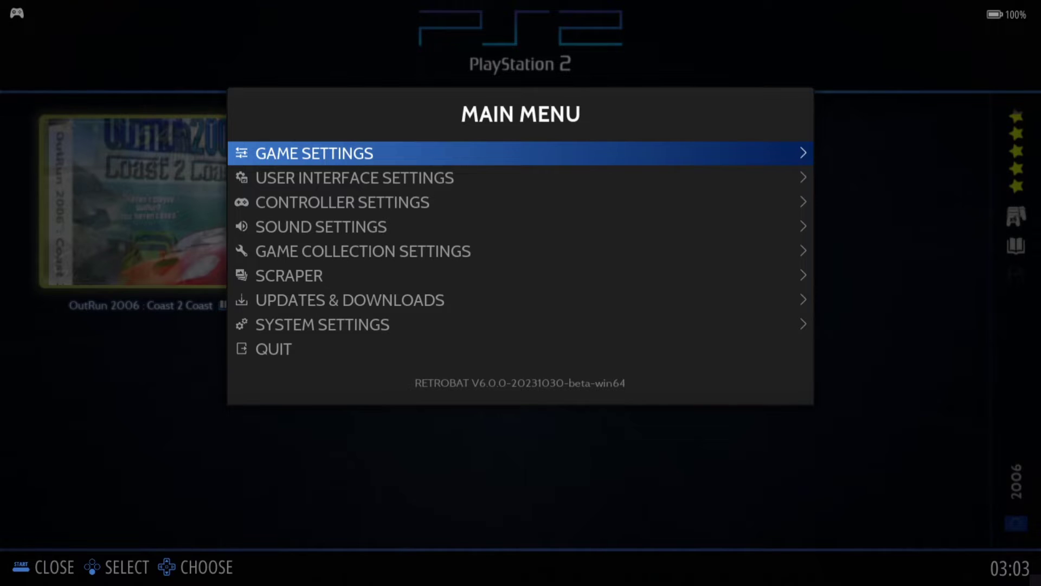
Open the PlayStation 2 advanced system options and set Decorations to NONE.
key("Escape")
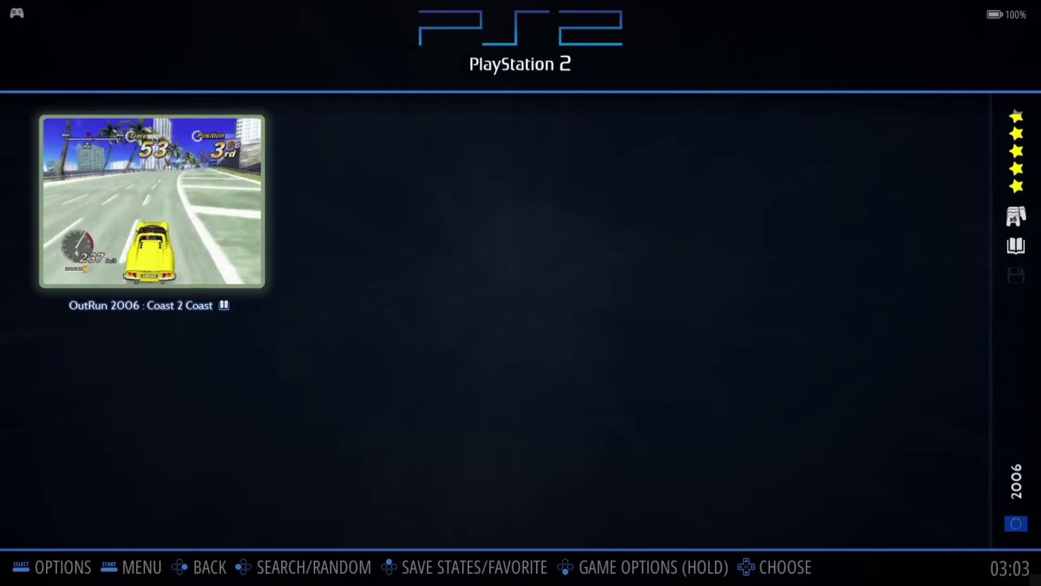
key("F1")
key("Up")
key("Up")
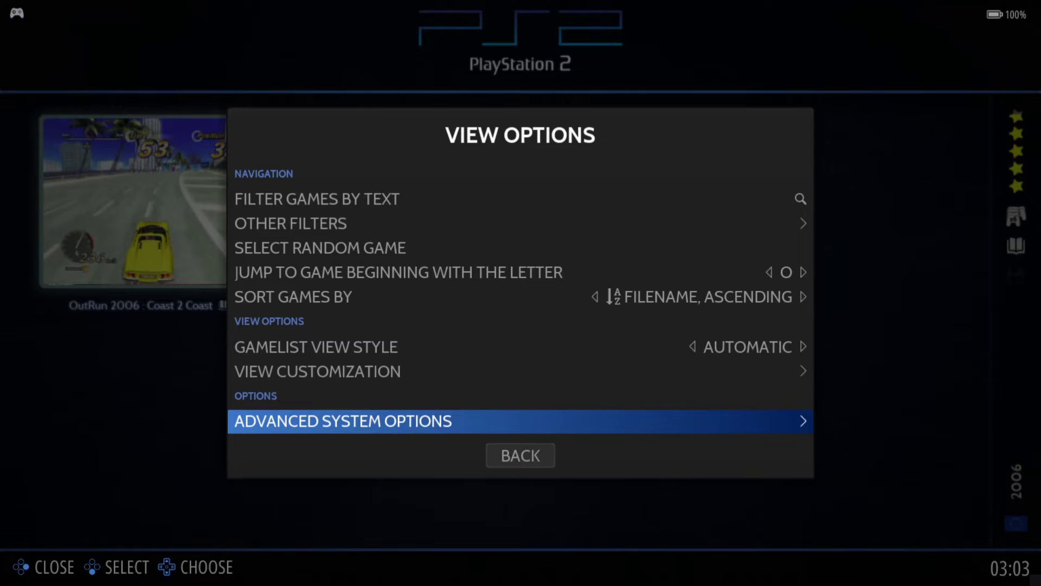
key("Return")
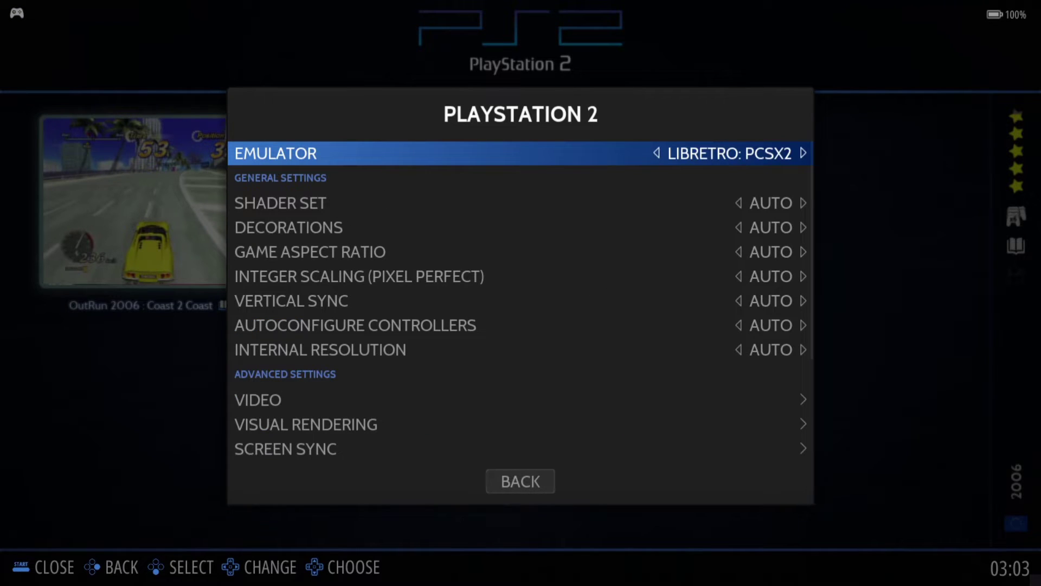
key("Down")
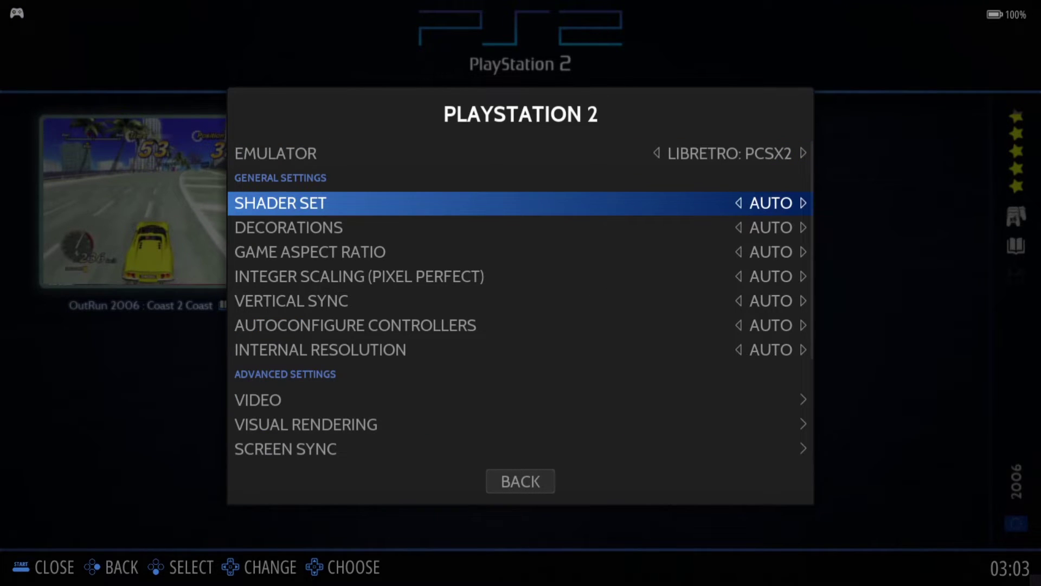
key("Down")
key("Return")
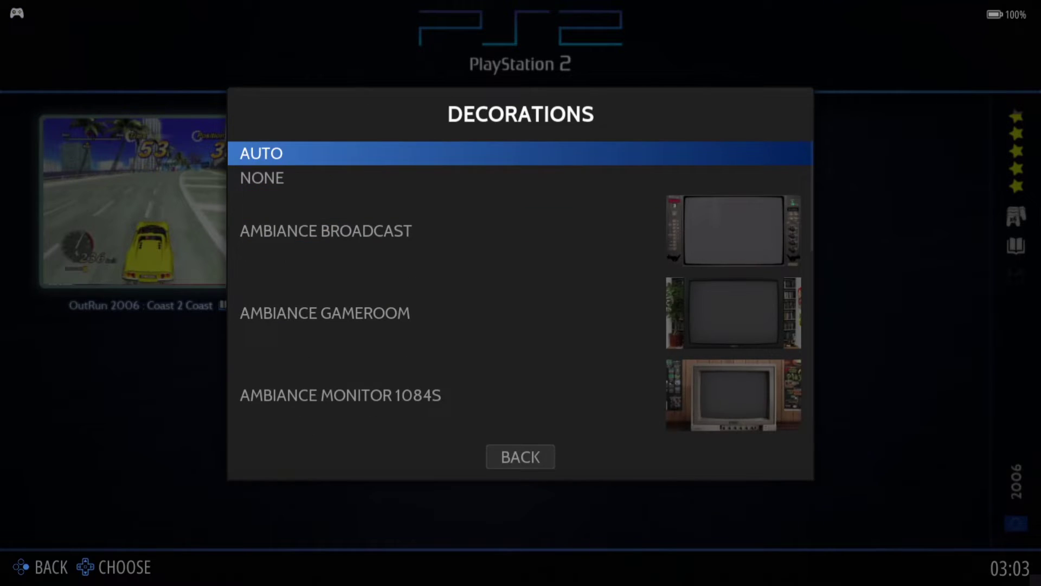
key("Up")
key("Up")
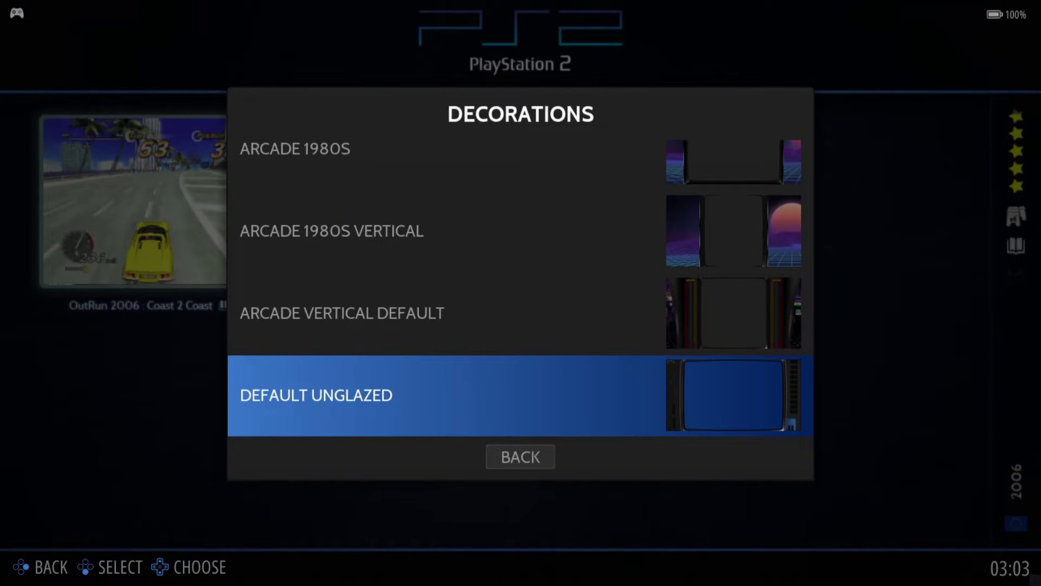
key("Down")
key("Down")
key("Down")
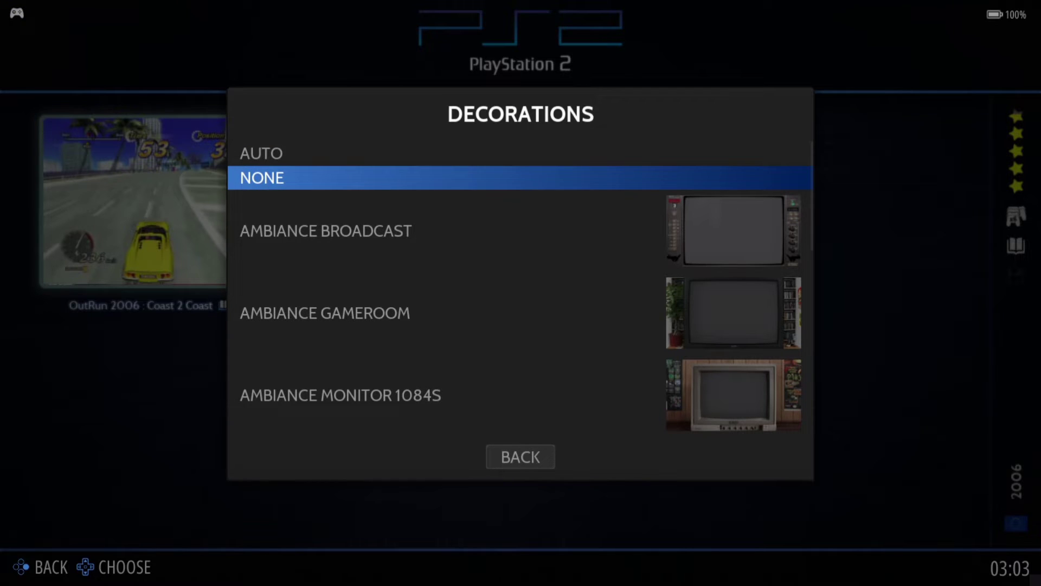
key("Return")
key("Down")
Set the game aspect ratio to FULL and turn integer scaling ON.
key("Return")
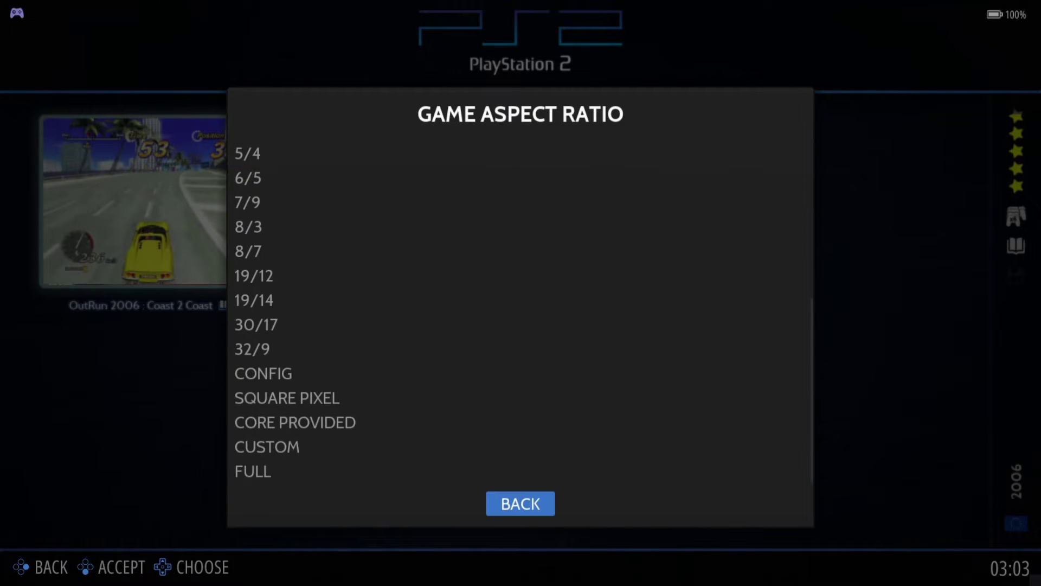
key("Up")
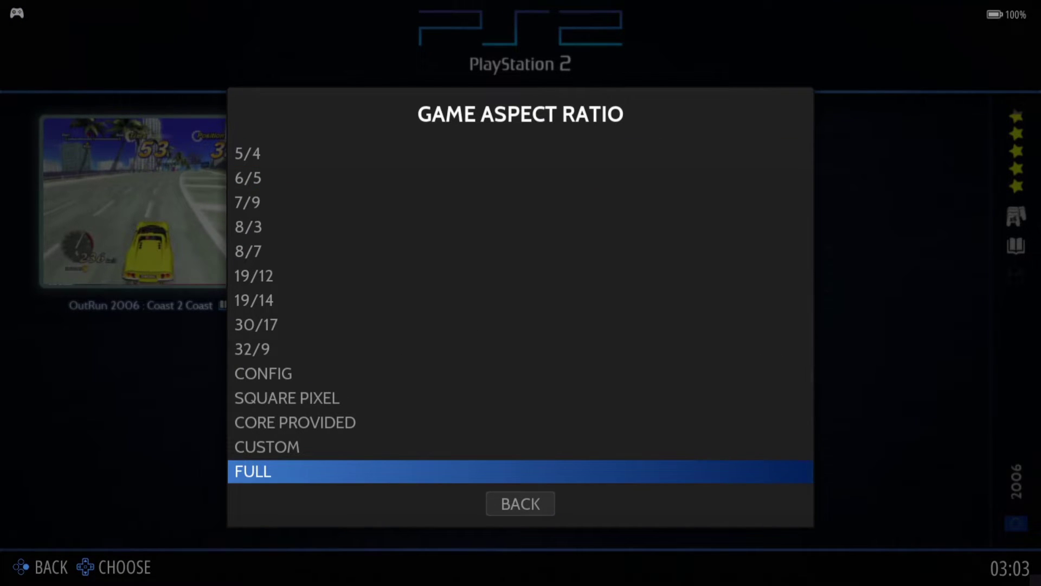
key("Return")
key("Down")
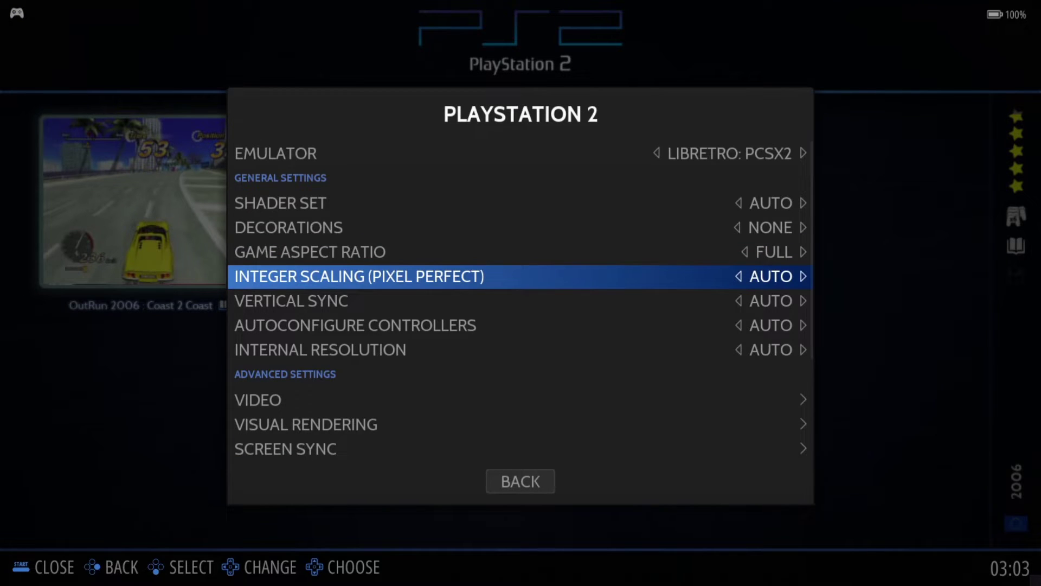
key("Return")
key("Down")
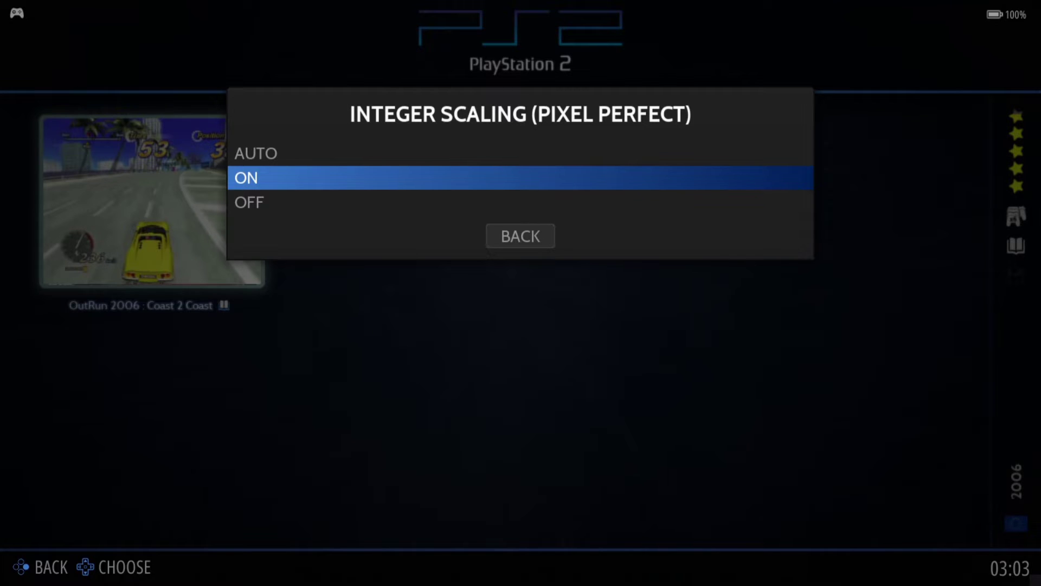
key("Return")
Set vertical sync to YES and bring up the internal resolution choices.
key("Down")
key("Return")
key("Down")
key("Down")
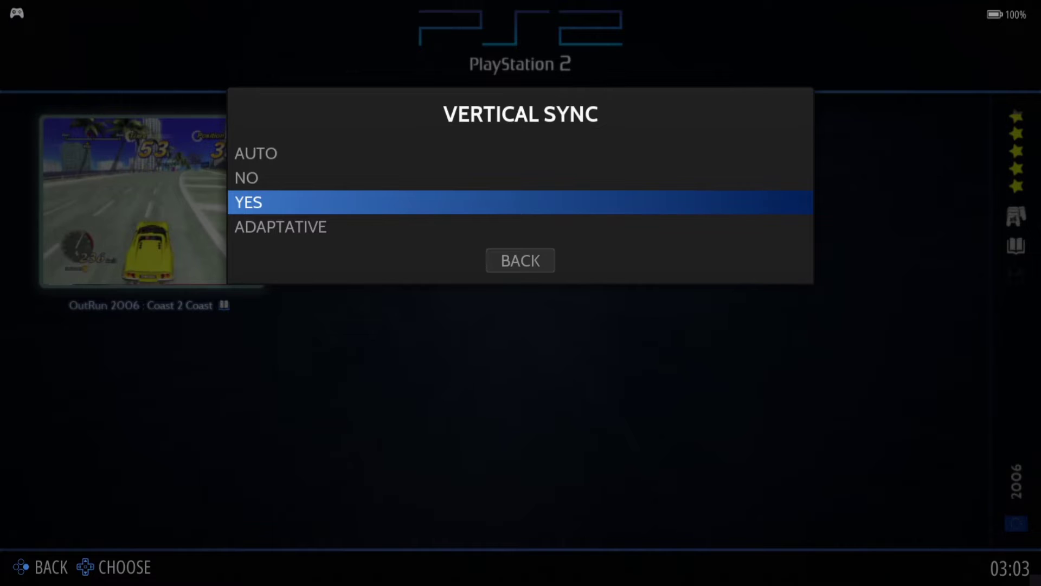
key("Return")
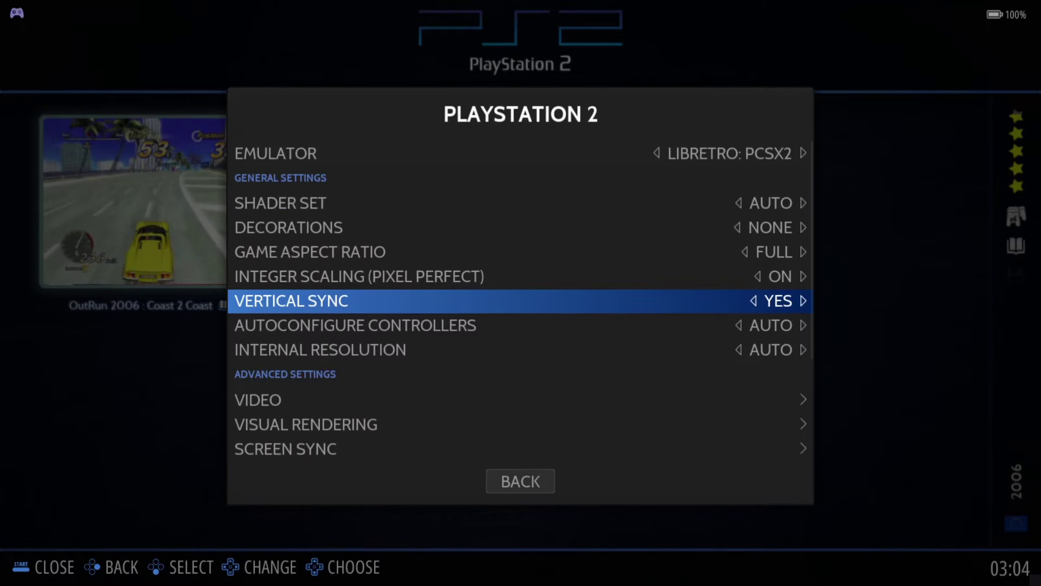
key("Down")
key("Down")
key("Return")
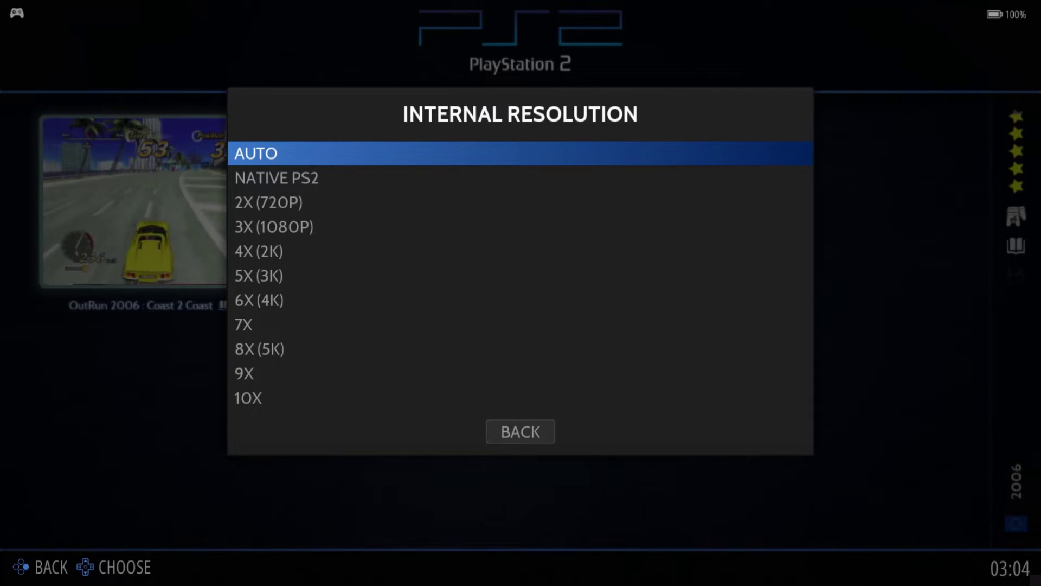
Compare the resolutions from 2X (720P) to 8X (5K) and pick 3X (1080P).
key("Down")
key("Down")
key("Down")
key("Down")
key("Down")
key("Down")
key("Down")
key("Down")
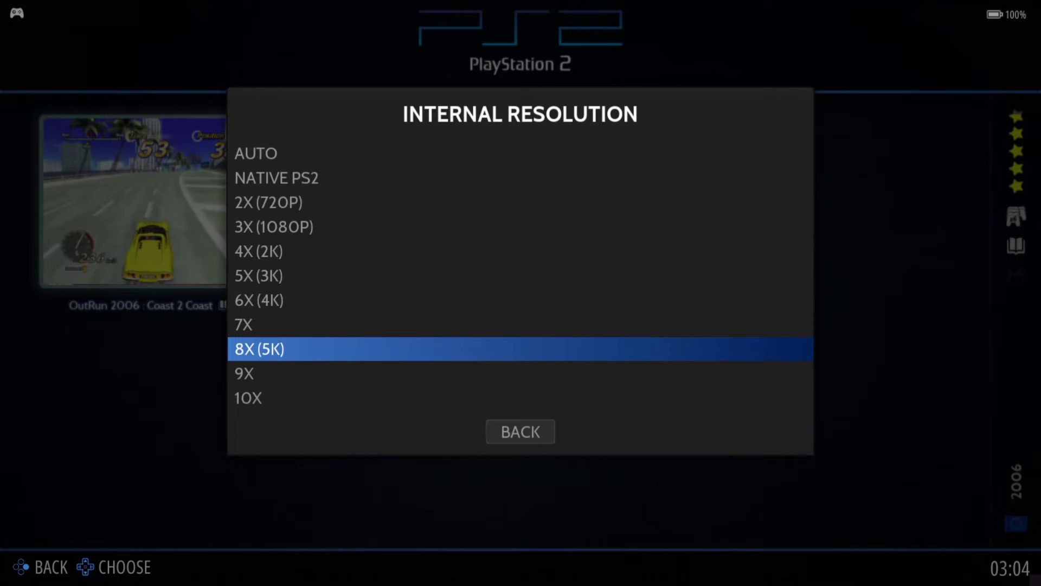
key("Up")
key("Up")
key("Up")
key("Up")
key("Up")
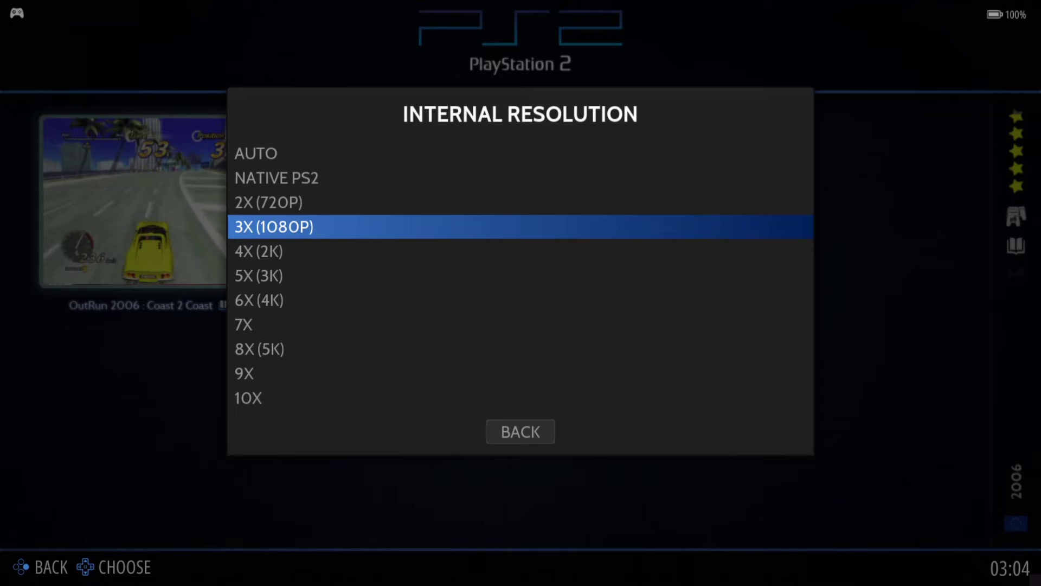
key("Down")
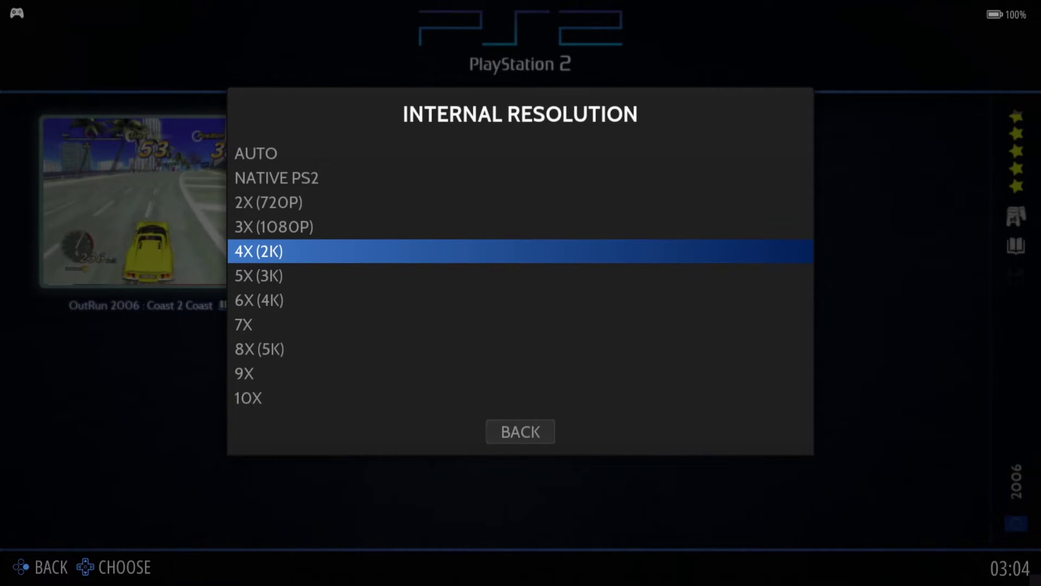
key("Up")
key("Up")
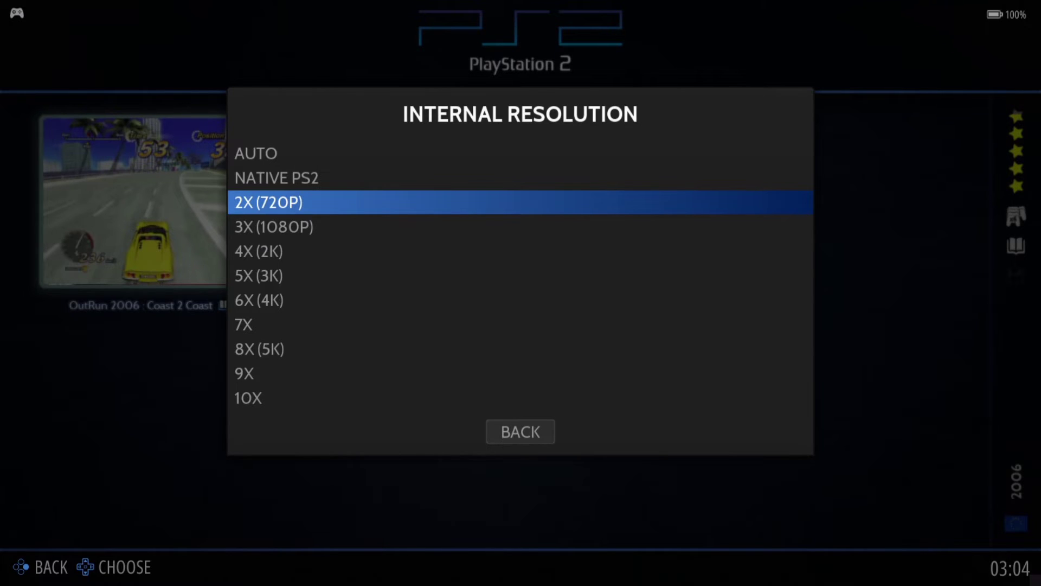
key("Down")
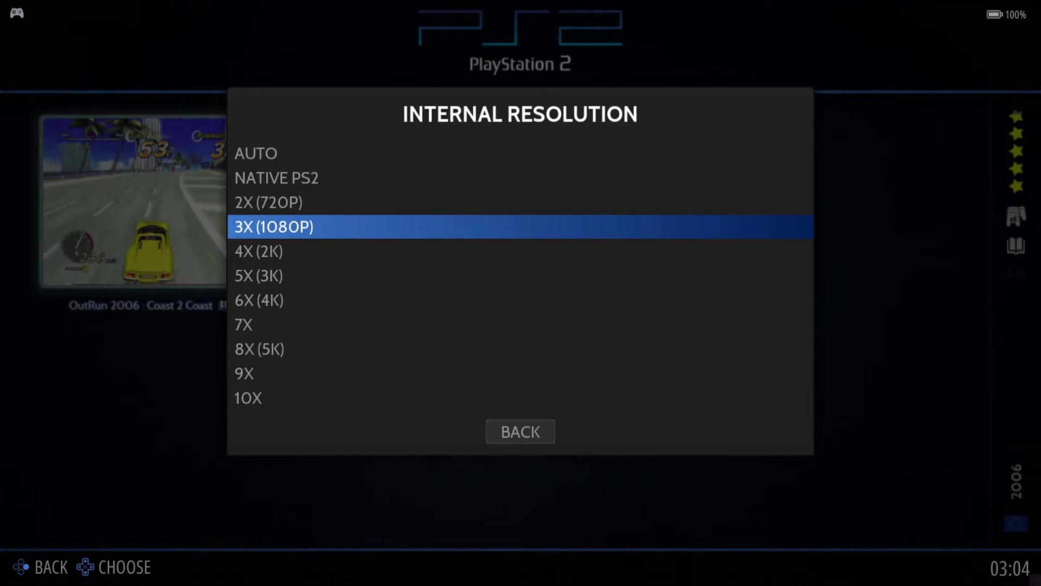
key("Return")
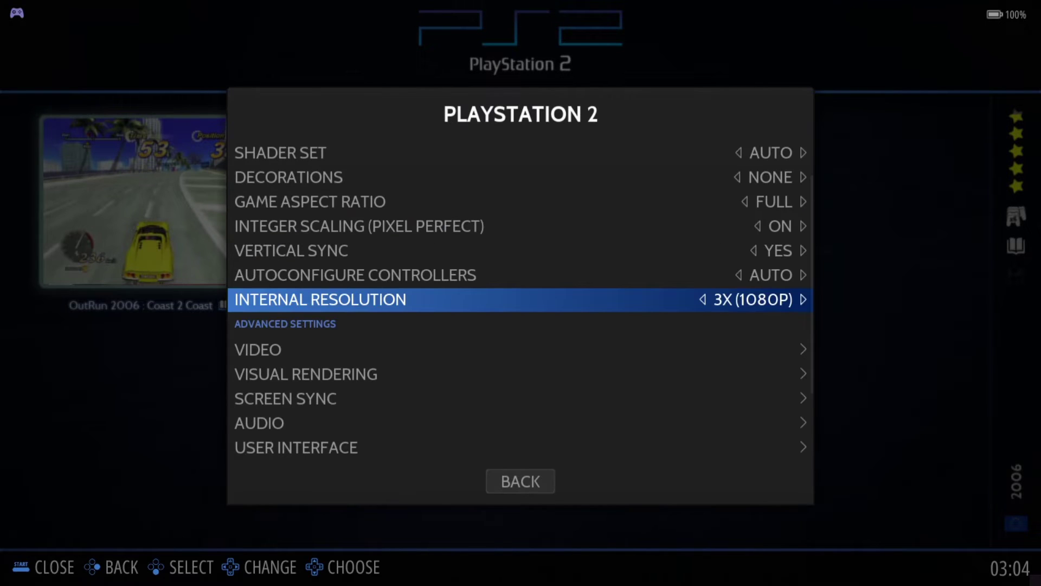
In Video settings, set Game Aspect Ratio (Core) to 16:9 and return to the PS2 menu.
key("Down")
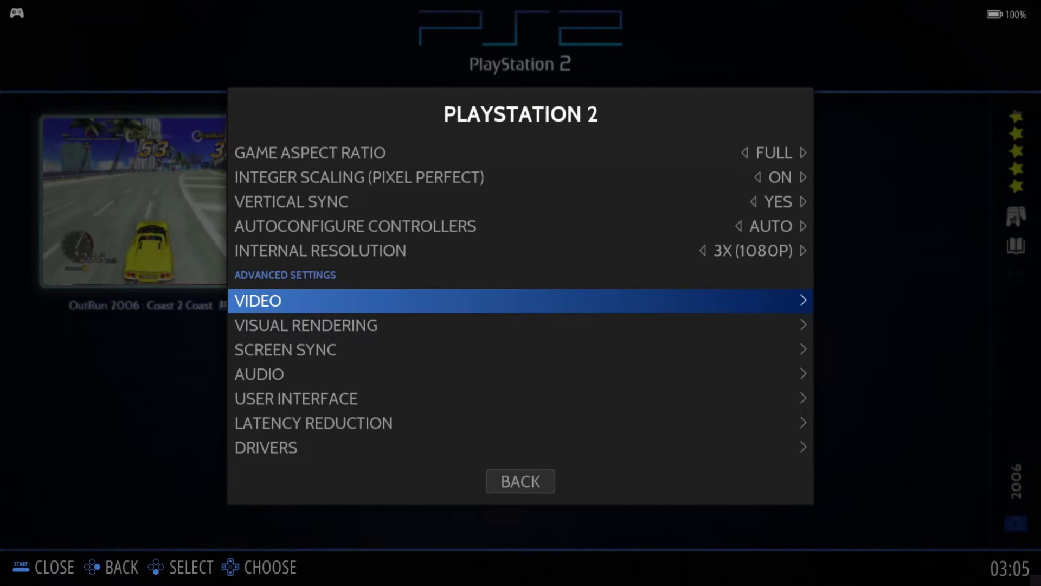
key("Return")
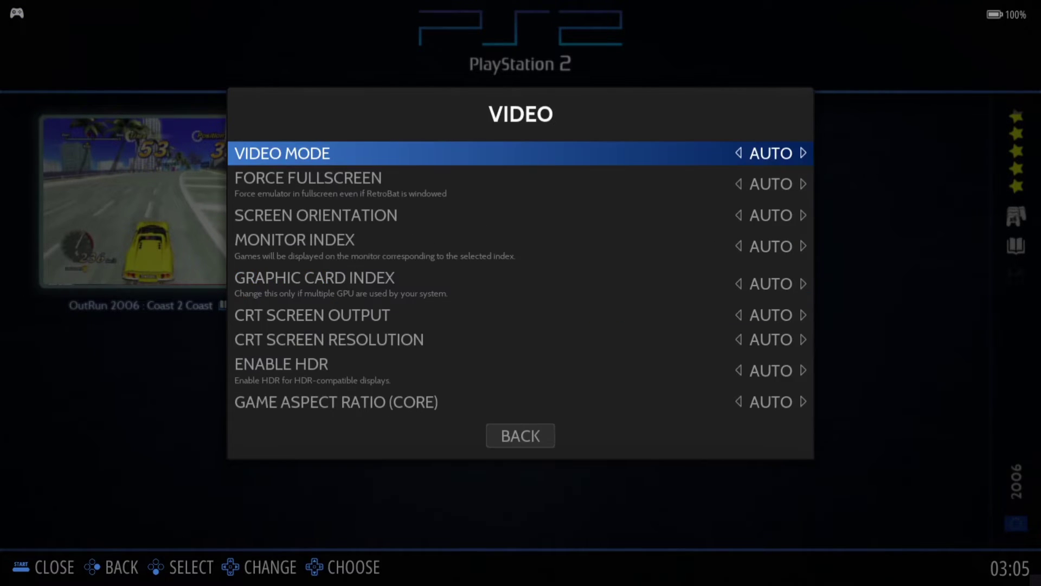
key("Down")
key("Down")
key("Down")
key("Down")
key("Down")
key("Down")
key("Down")
key("Down")
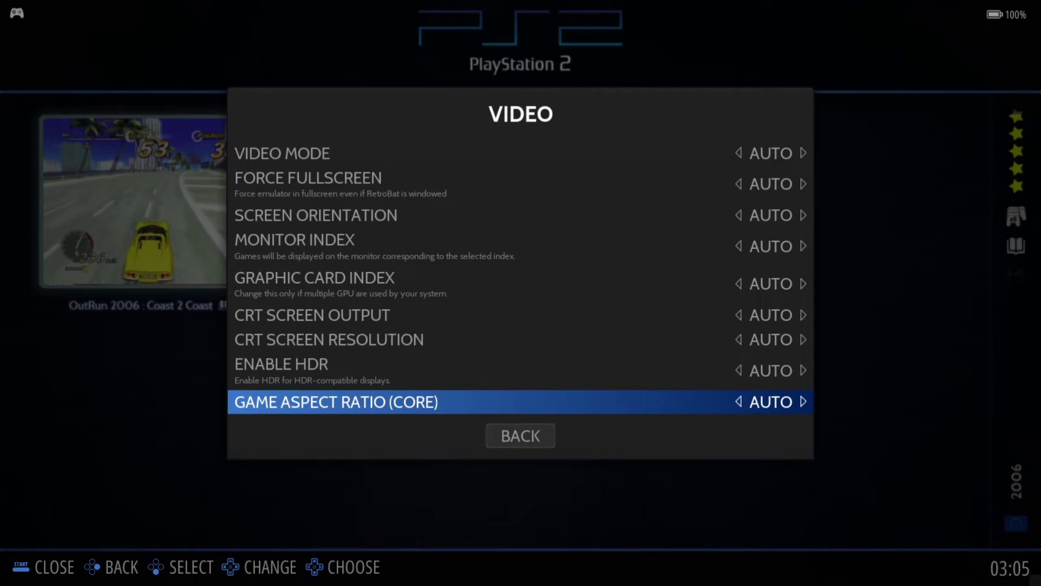
key("Return")
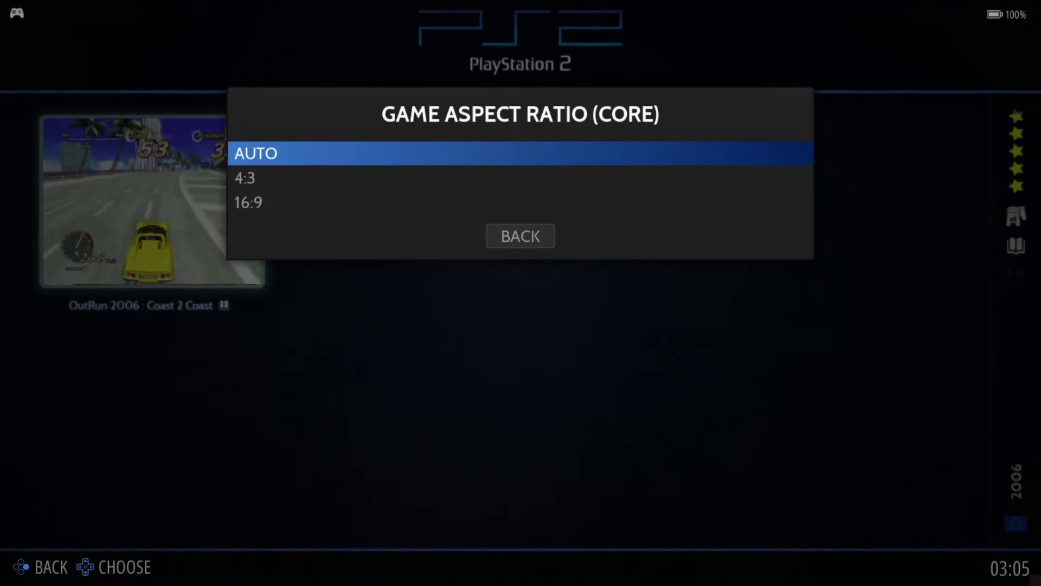
key("Down")
key("Down")
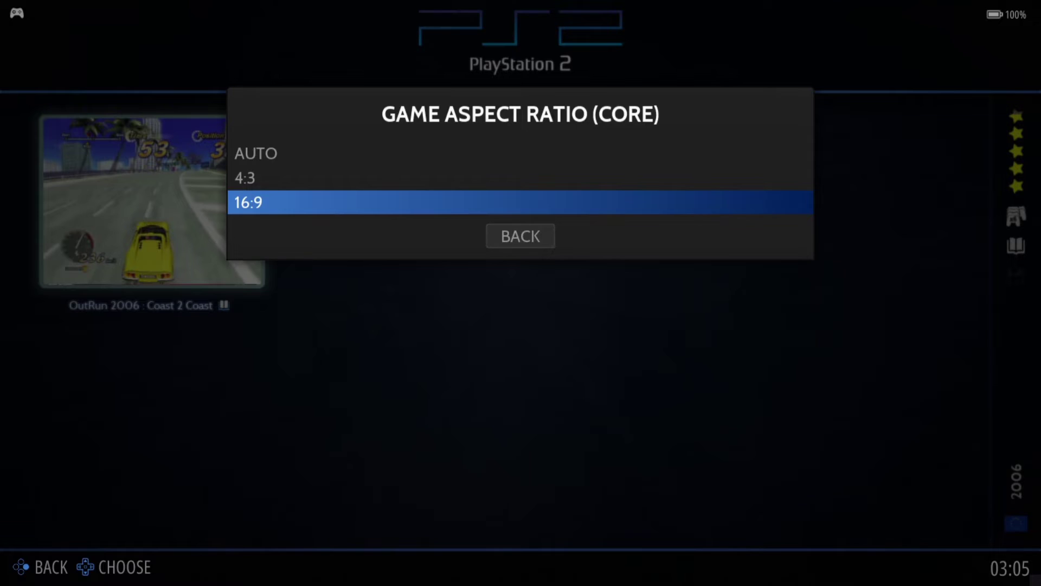
key("Return")
key("Escape")
key("Down")
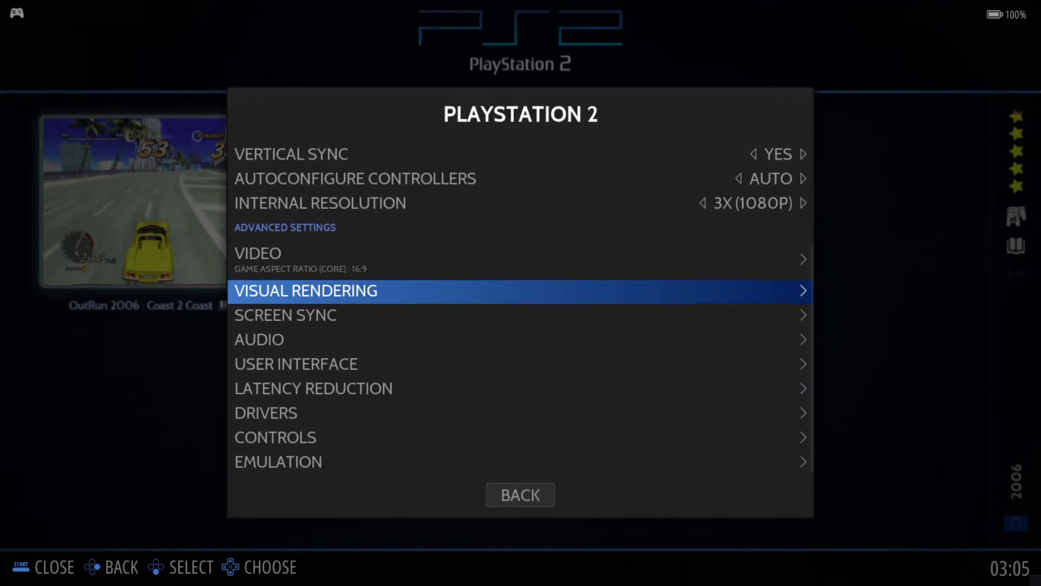
In Visual Rendering, leave Video Filters and bilinear smoothing on AUTO after browsing.
key("Return")
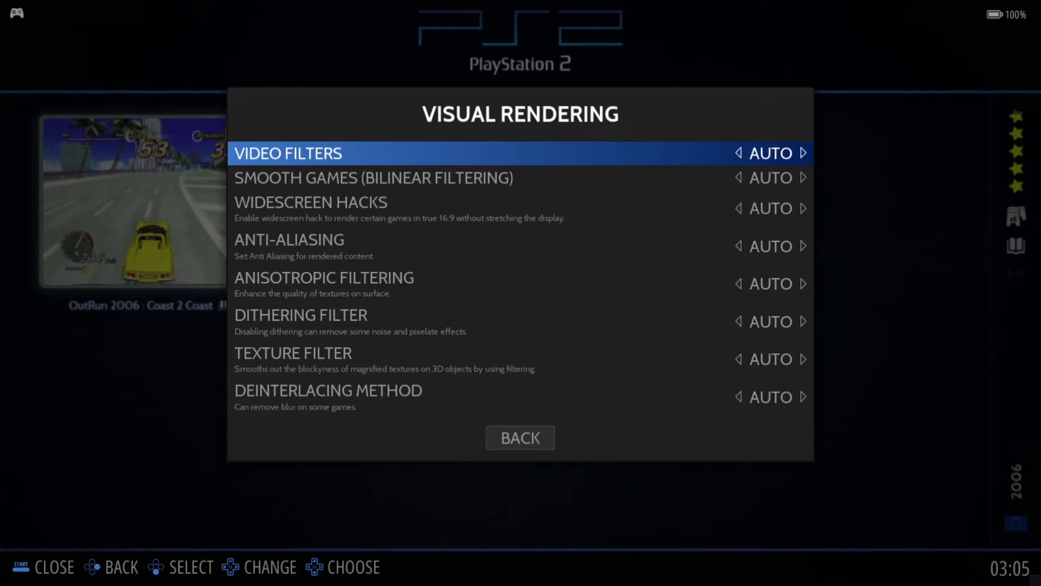
key("Return")
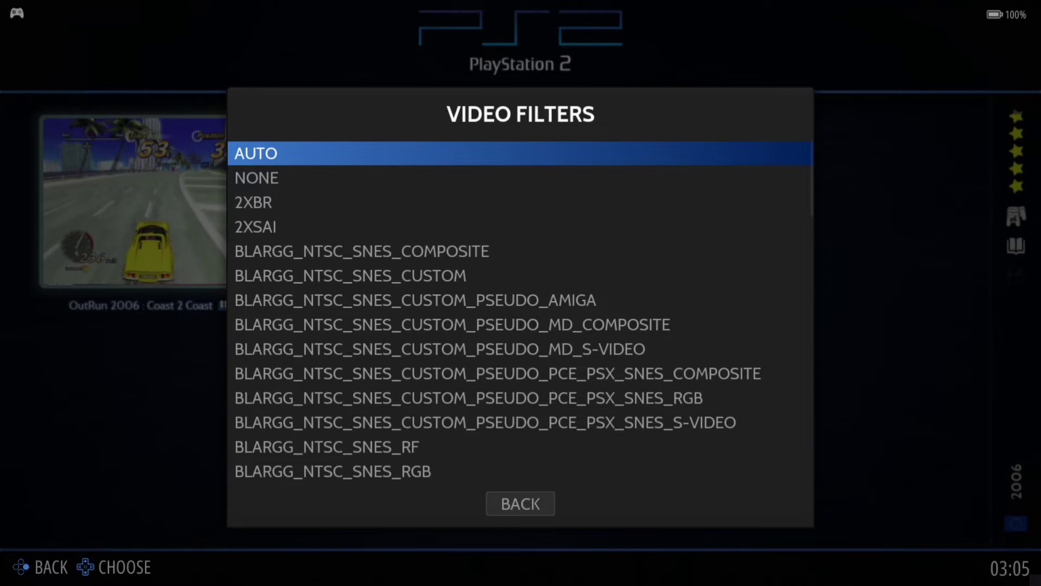
key("Up")
key("Up")
key("Up")
key("Up")
key("Up")
key("Up")
key("Down")
key("Down")
key("Down")
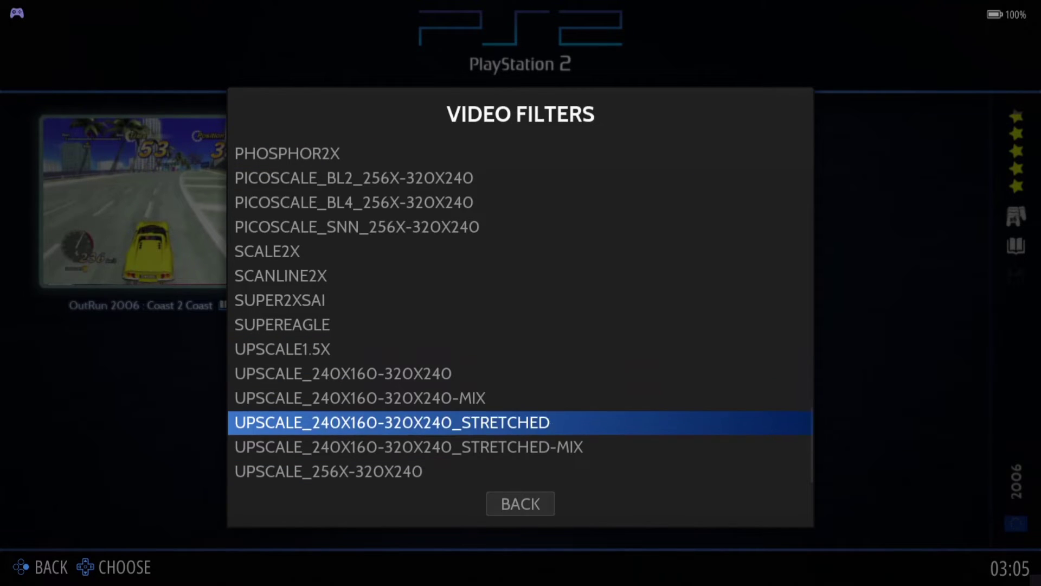
key("Down")
key("Down")
key("Down")
key("Down")
key("Down")
key("Down")
key("Down")
key("Down")
key("Down")
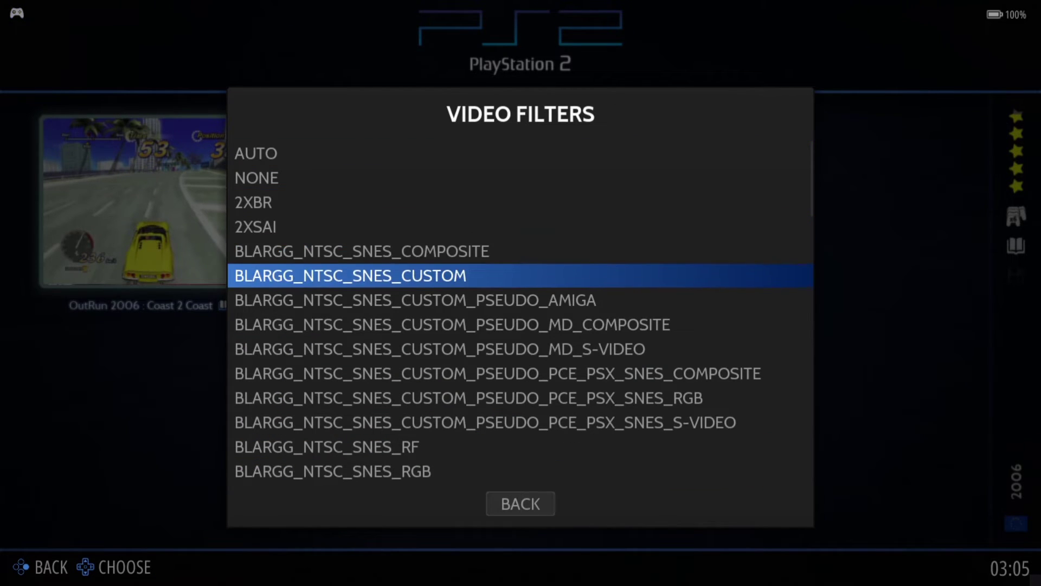
key("Up")
key("Up")
key("Up")
key("Up")
key("Up")
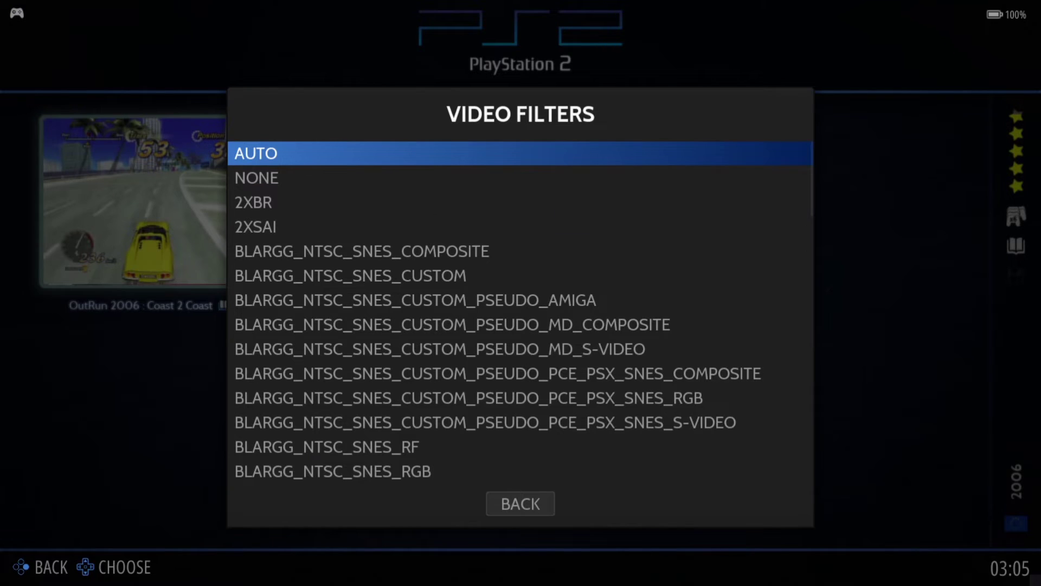
key("Return")
key("Down")
key("Return")
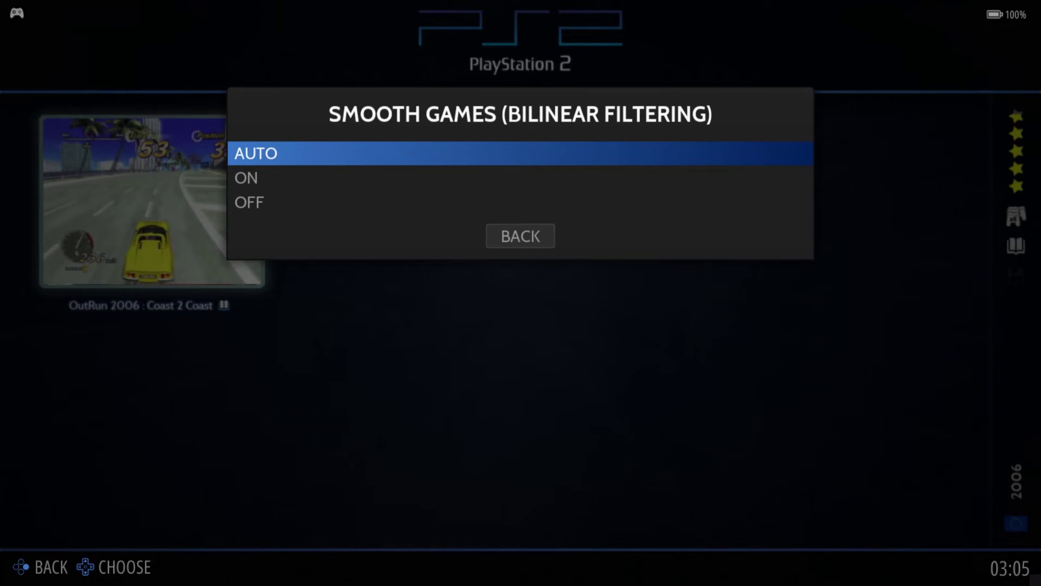
key("Return")
key("Down")
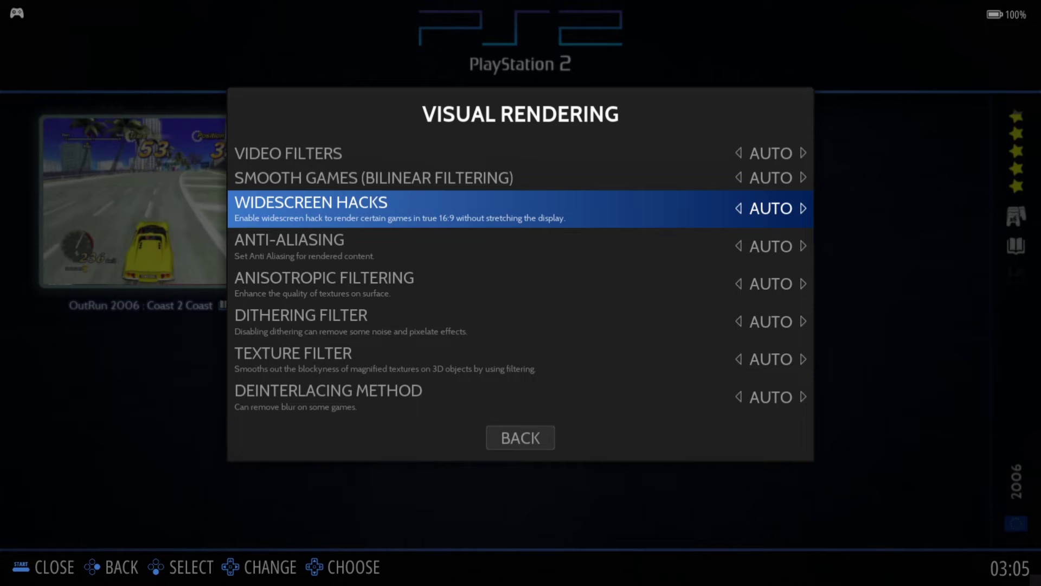
Switch Widescreen Hacks to YES, then Anti-Aliasing to YES.
key("Return")
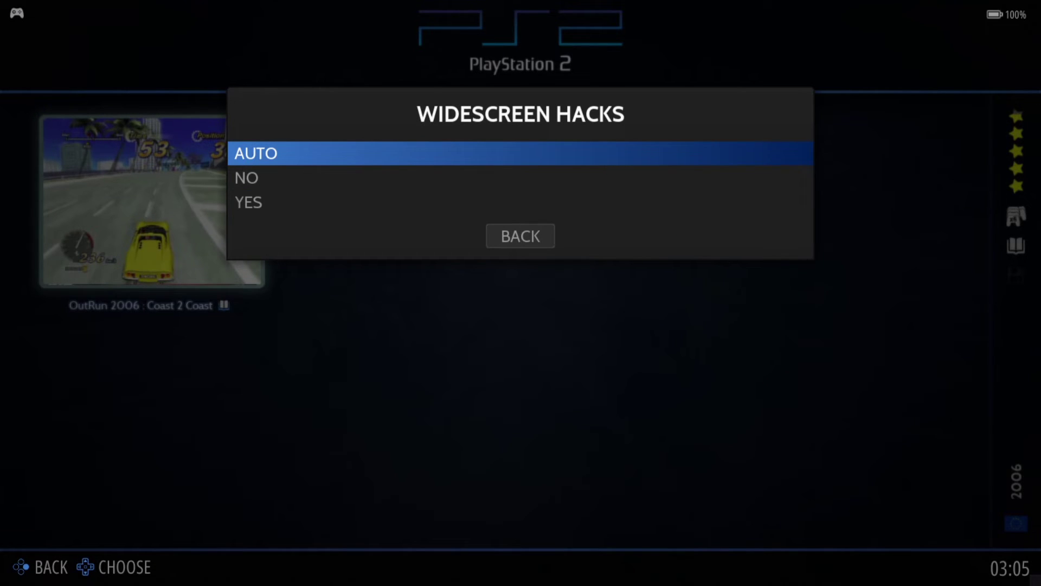
key("Down")
key("Down")
key("Return")
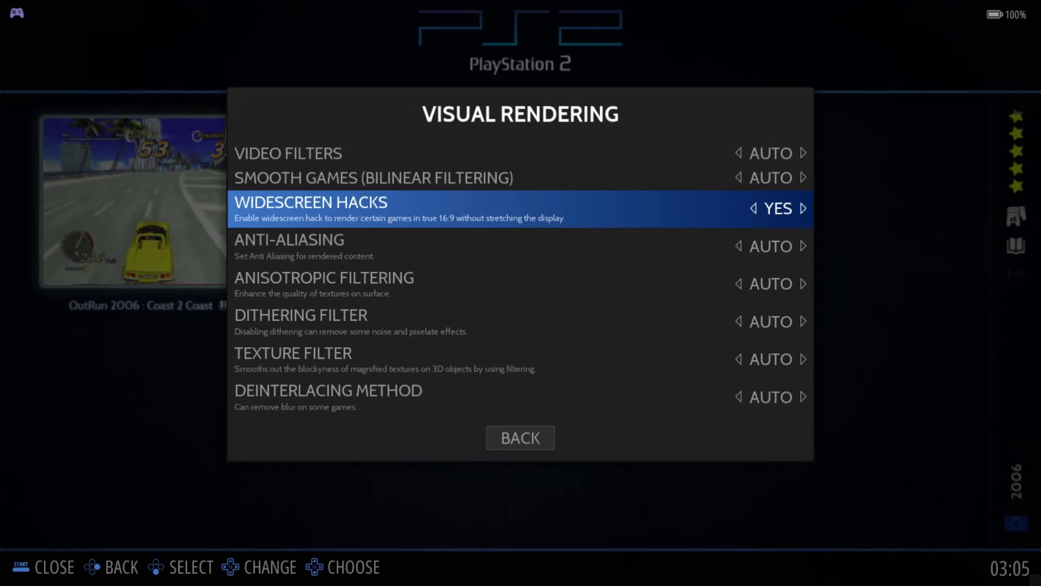
key("Down")
key("Return")
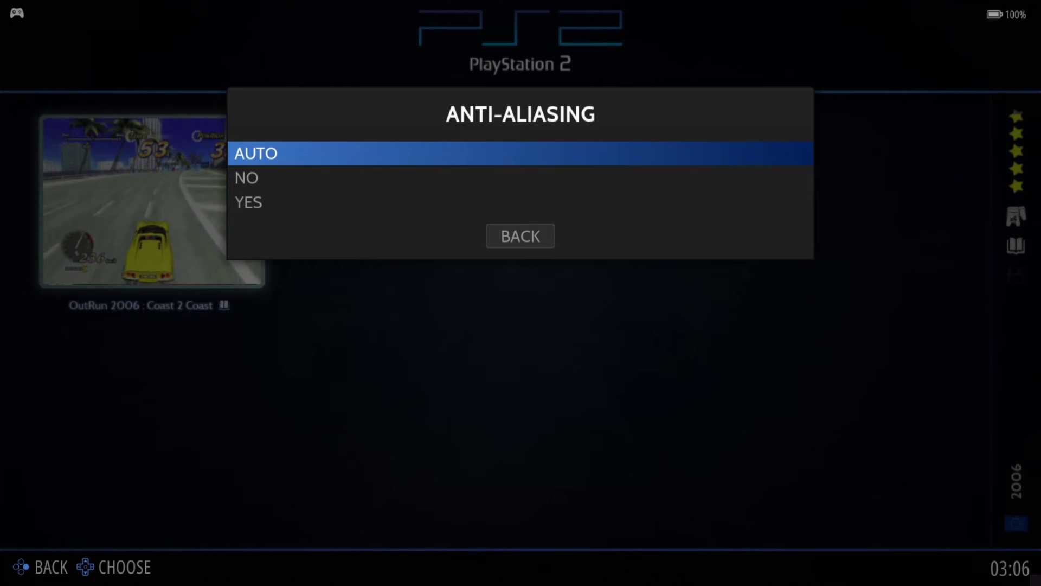
key("Up")
key("Up")
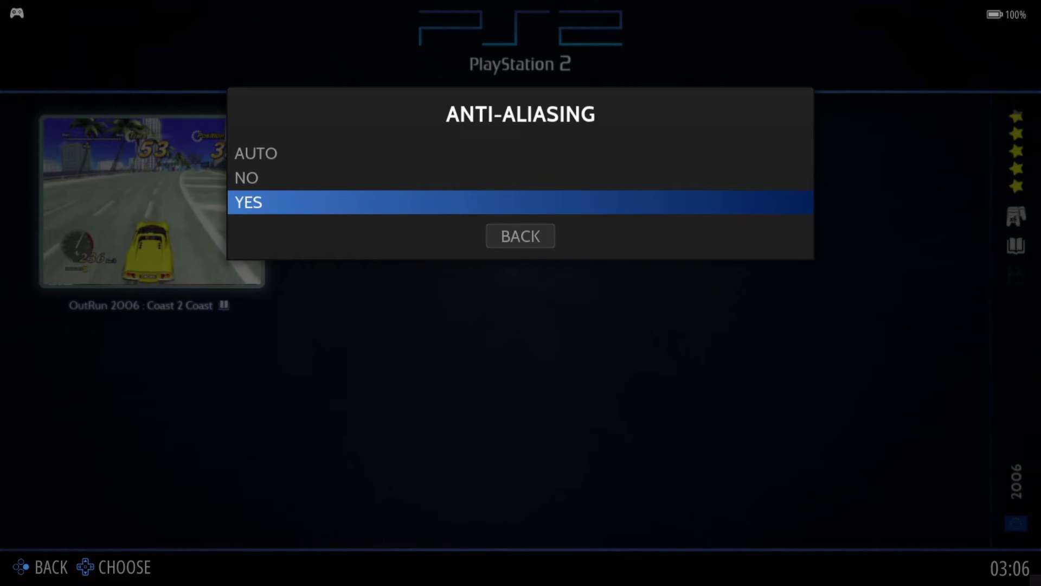
key("Return")
key("Down")
key("Return")
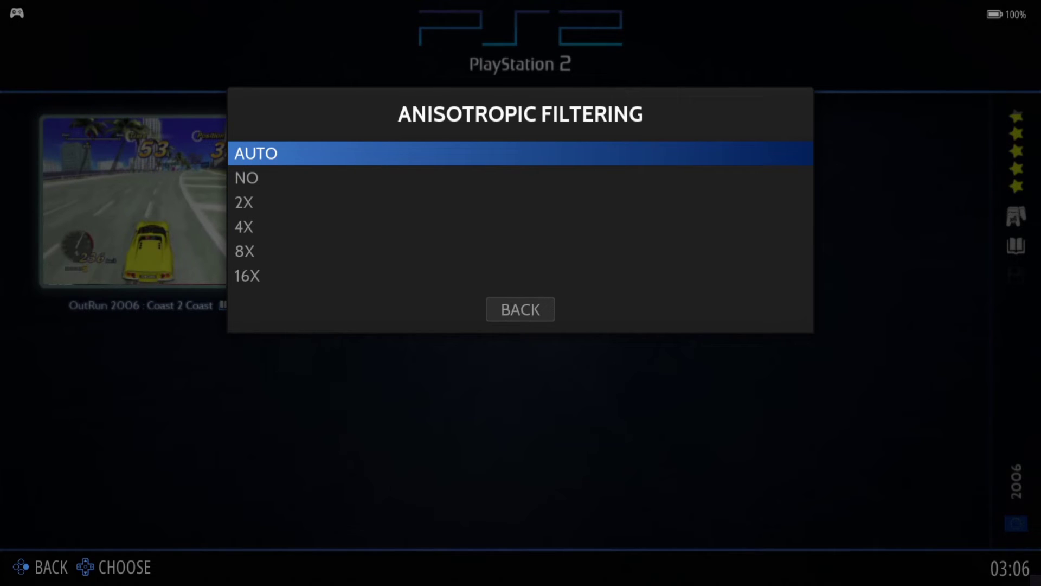
Set anisotropic filtering to 2X.
key("Down")
key("Down")
key("Down")
key("Down")
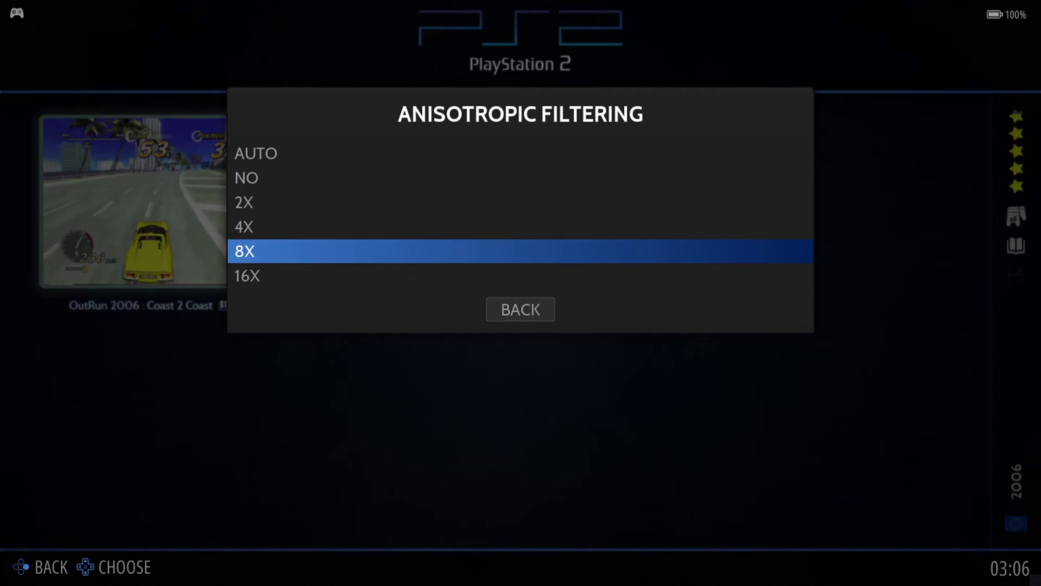
key("Up")
key("Up")
key("Up")
key("Down")
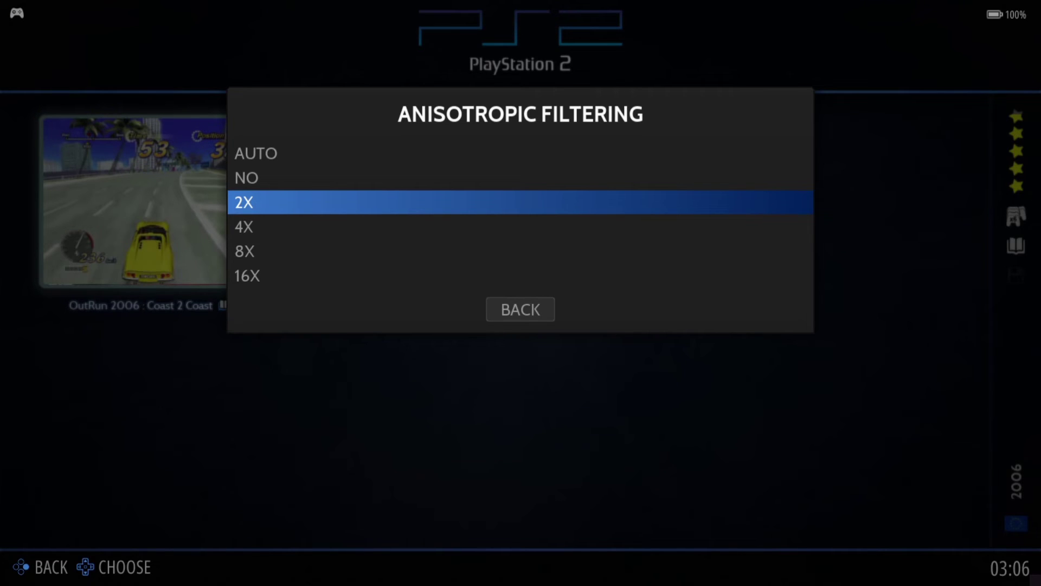
key("Return")
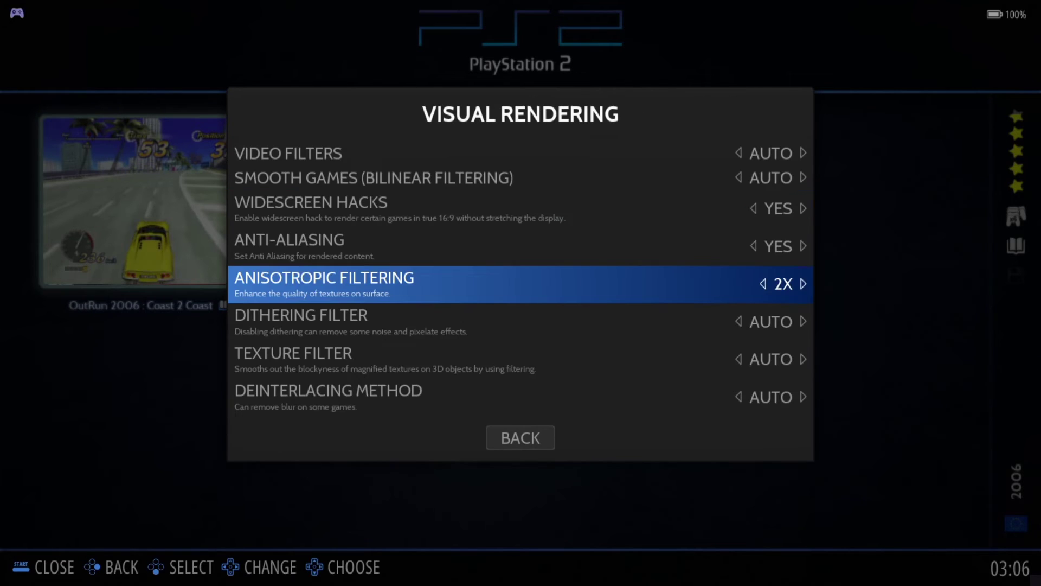
Set Texture Filter to NEAREST and back out to the PS2 game list.
key("Down")
key("Down")
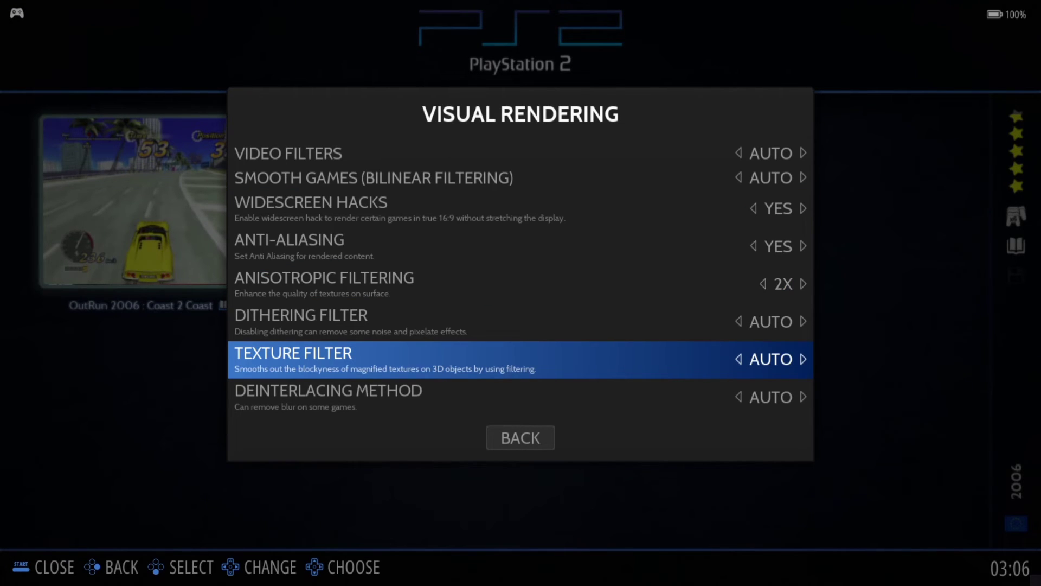
key("Return")
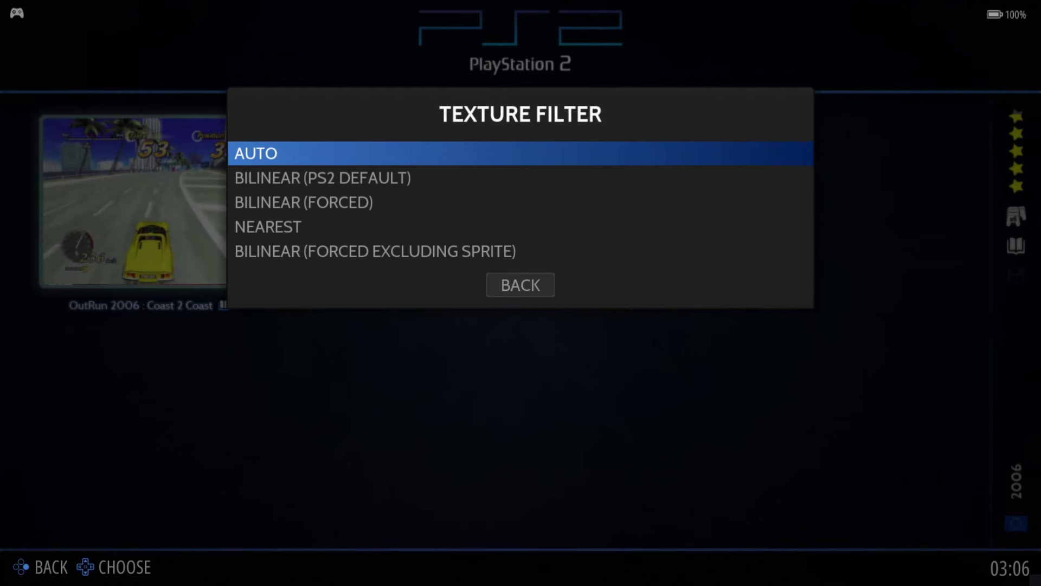
key("Down")
key("Down")
key("Down")
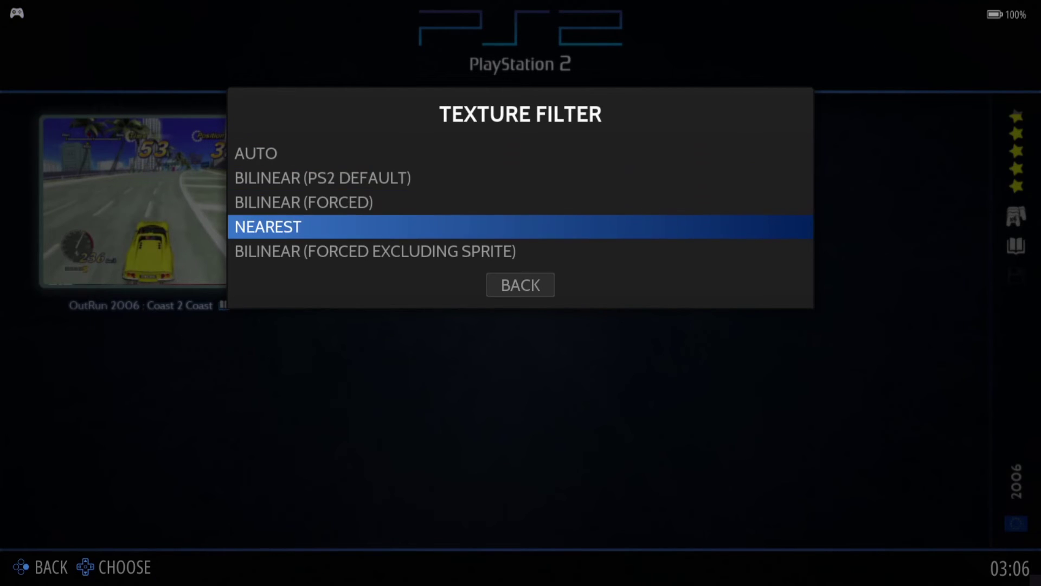
key("Return")
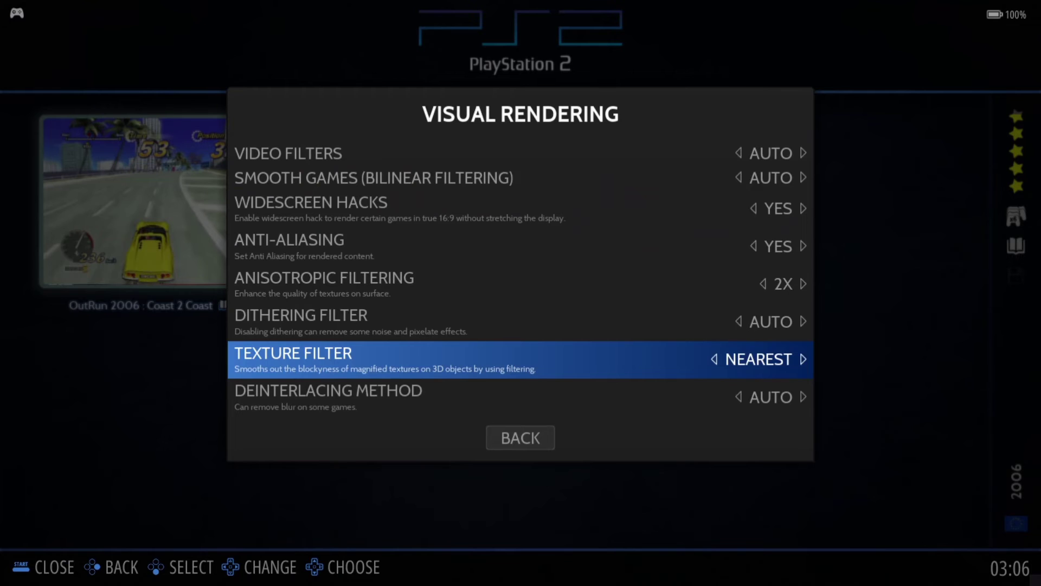
key("Down")
key("Escape")
key("Escape")
key("Escape")
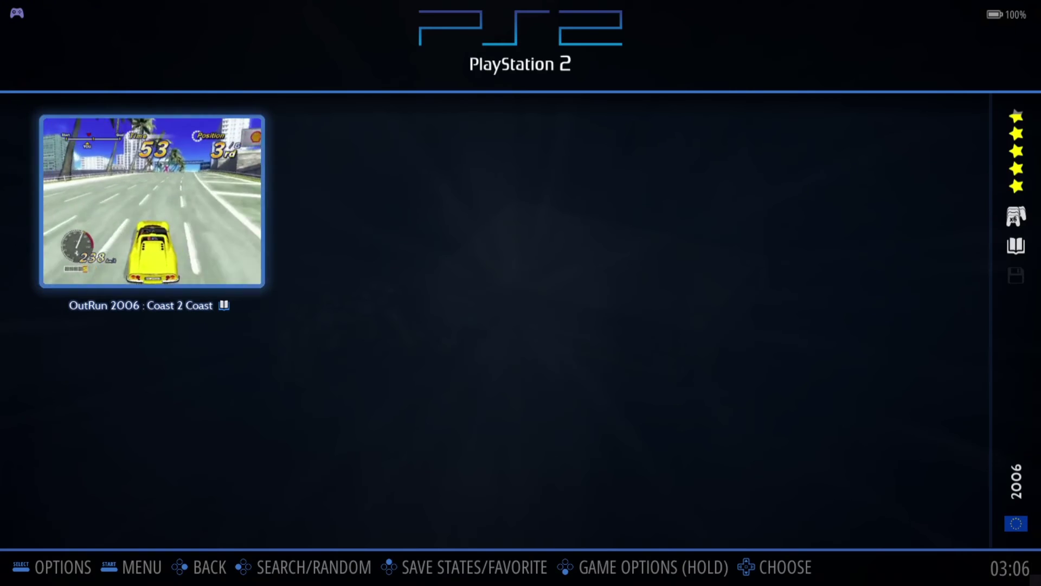
Launch OutRun 2006 : Coast 2 Coast, race, then quit to the desktop.
key("Return")
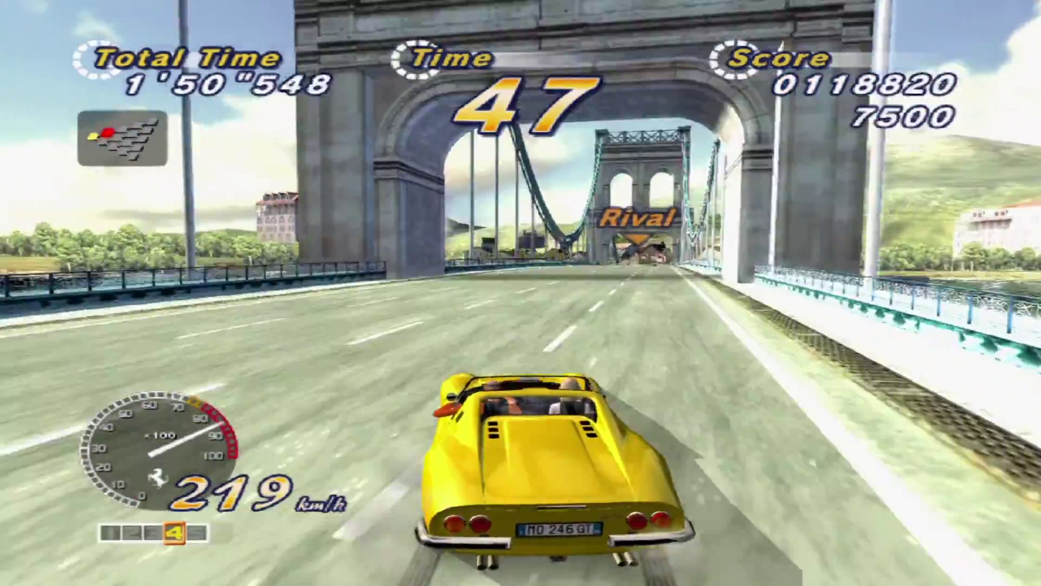
key("Escape")
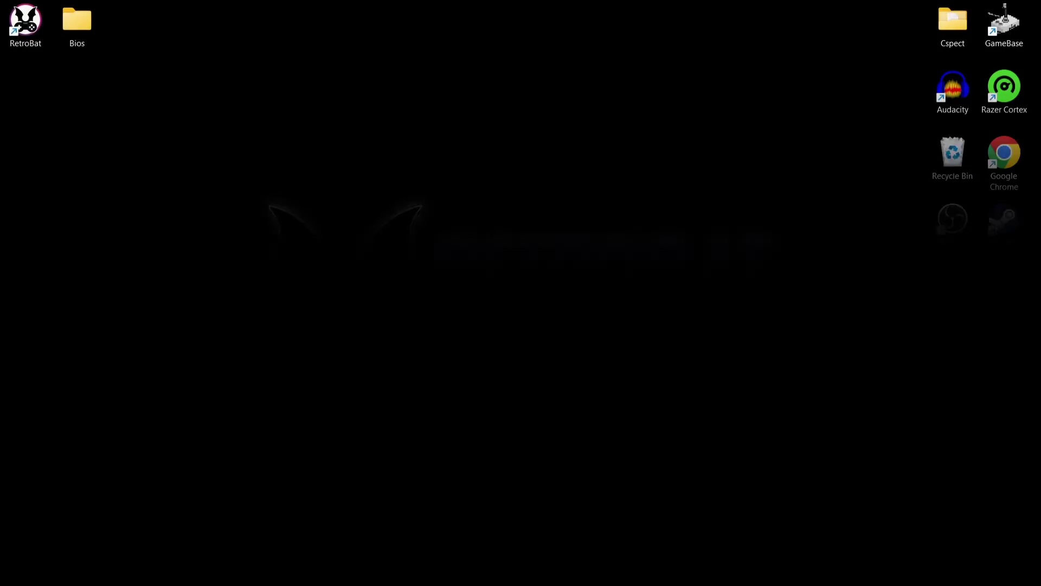